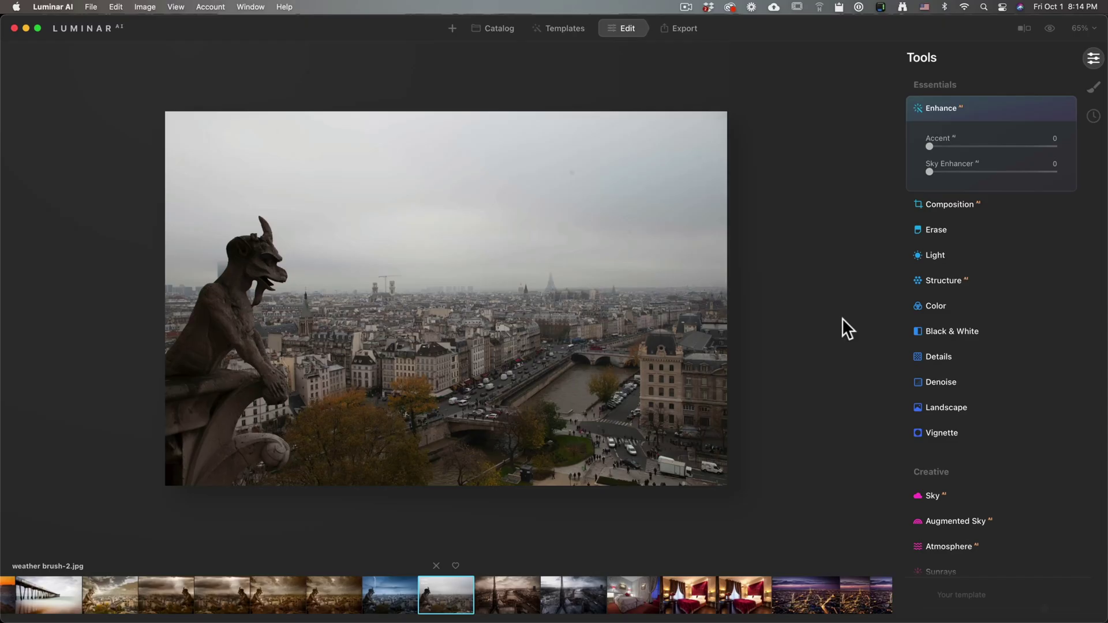
# Expand Portrait Bokeh in the Portrait tools and blur the gargoyle's background at amount 58.
pyautogui.scroll(-5, 830, 317)
pyautogui.scroll(5, 830, 316)
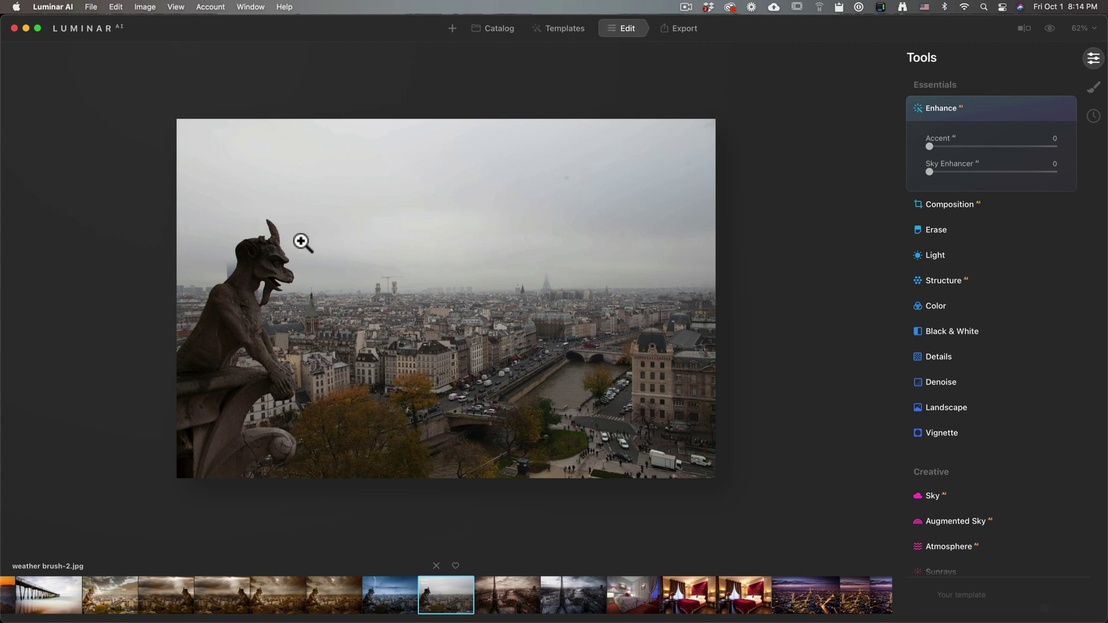
pyautogui.scroll(-1, 1018, 390)
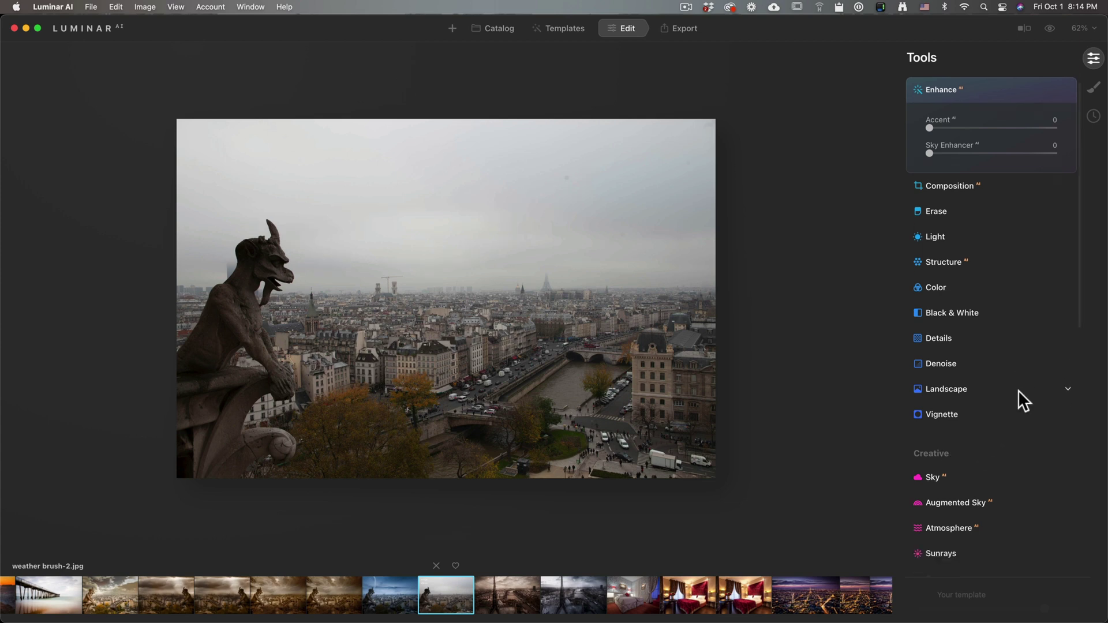
pyautogui.scroll(-4, 1018, 390)
pyautogui.scroll(-5, 1017, 398)
pyautogui.scroll(-5, 1017, 397)
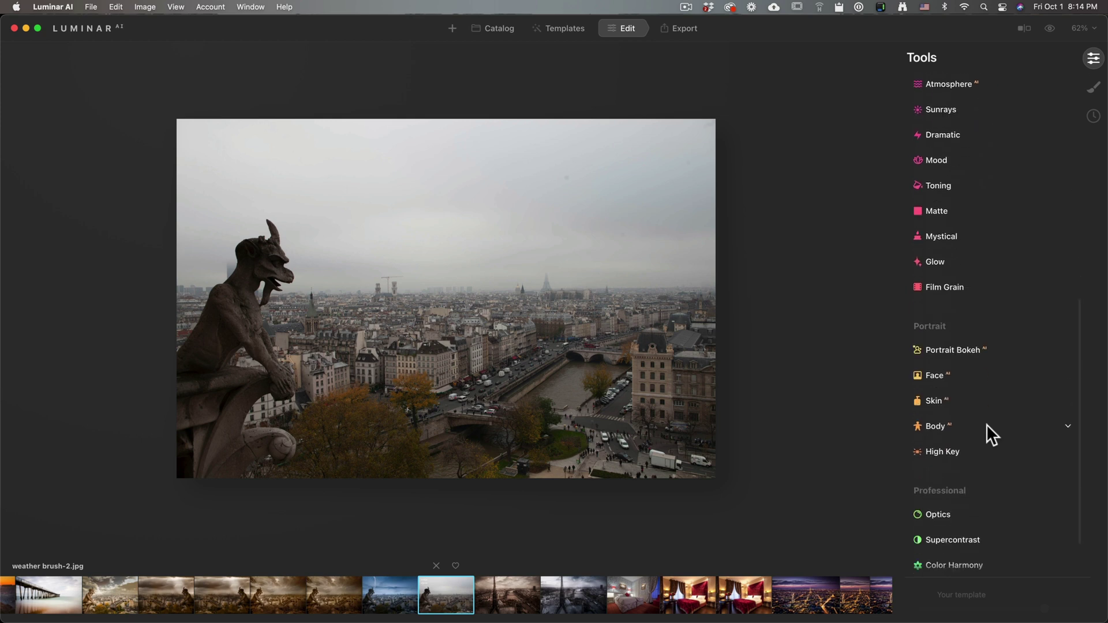
pyautogui.click(961, 354)
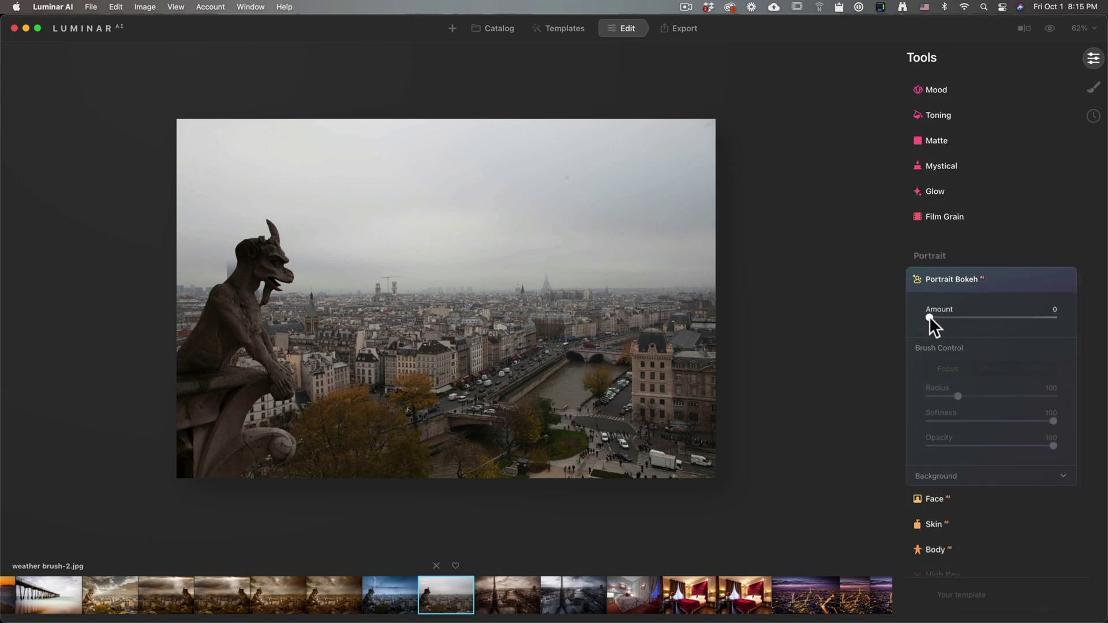
pyautogui.moveTo(930, 316); pyautogui.dragTo(1008, 317)
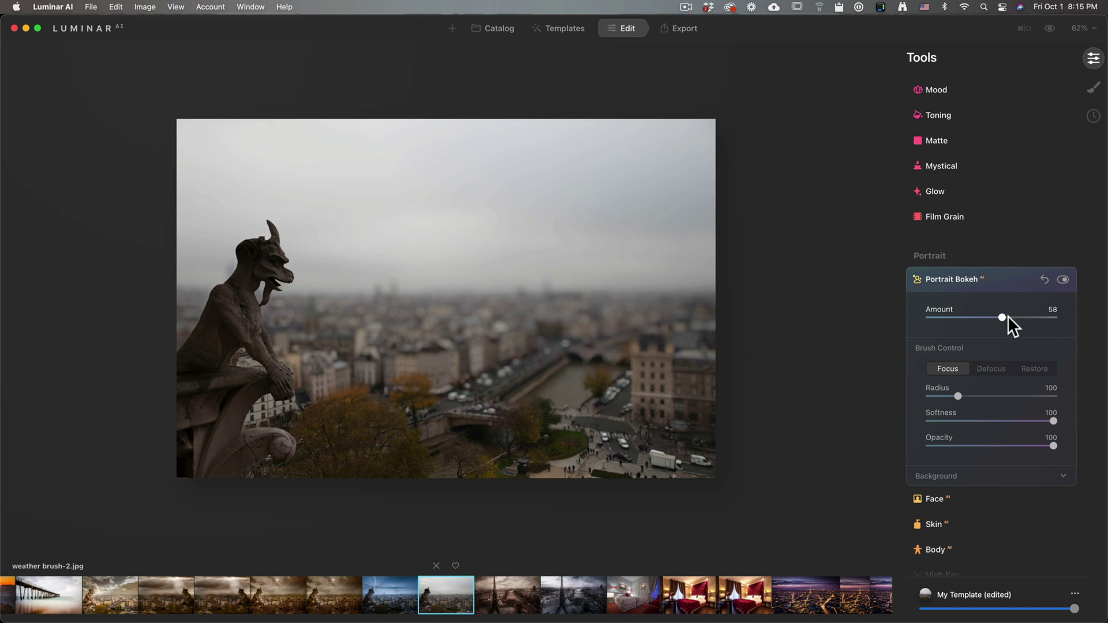
# Try Portrait Bokeh amounts of 91 and 40, then settle on 49.
pyautogui.click(1047, 314)
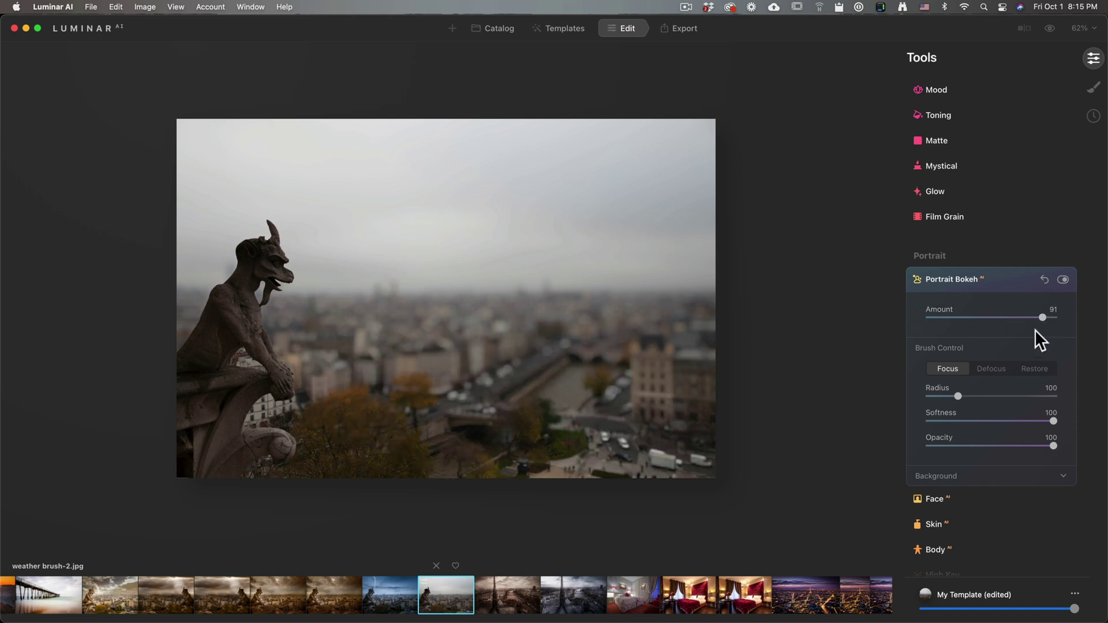
pyautogui.moveTo(1044, 318); pyautogui.dragTo(980, 317)
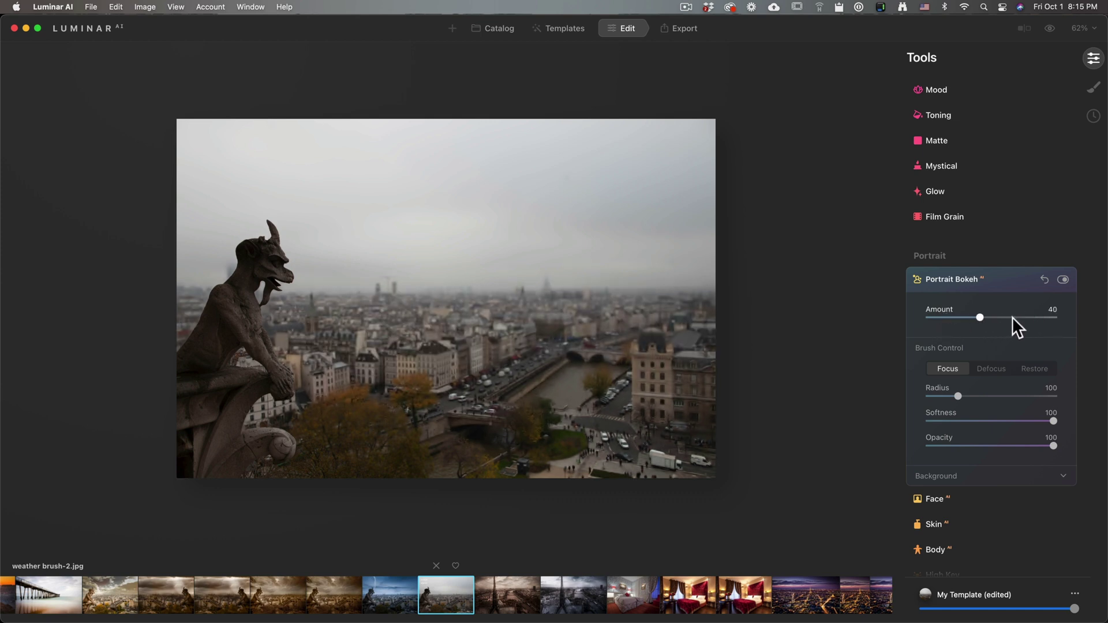
pyautogui.click(991, 316)
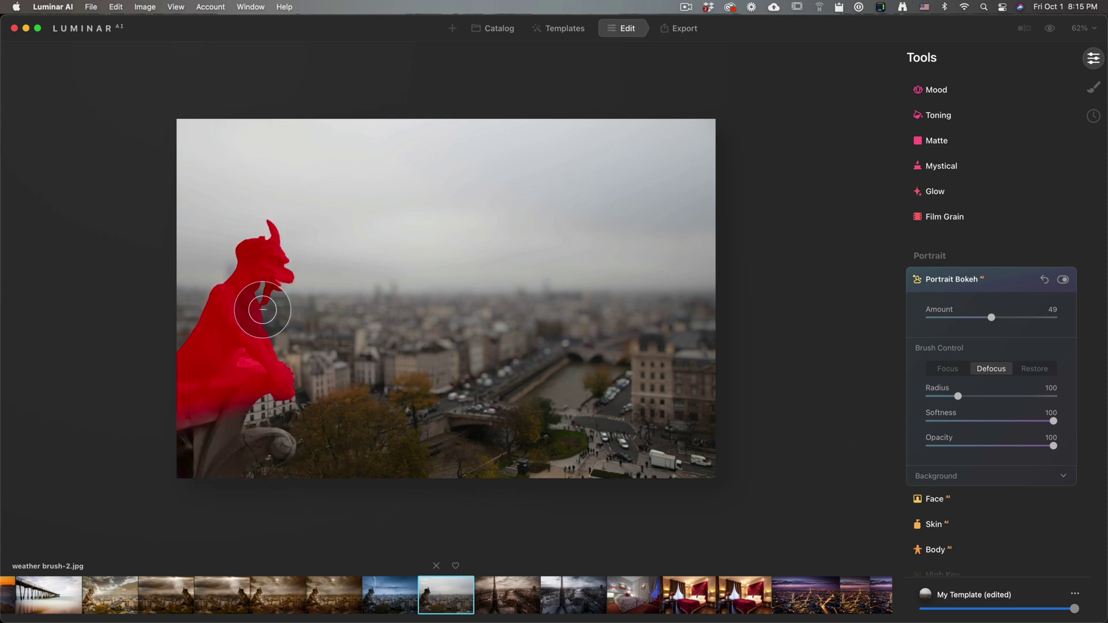
# Paint with the Restore brush over the gargoyle's lower body and base, and set Amount to 71.
pyautogui.click(1043, 365)
pyautogui.moveTo(334, 414)
pyautogui.mouseDown()
pyautogui.moveTo(240, 438)
pyautogui.moveTo(181, 423)
pyautogui.moveTo(208, 334)
pyautogui.moveTo(267, 474)
pyautogui.mouseUp()
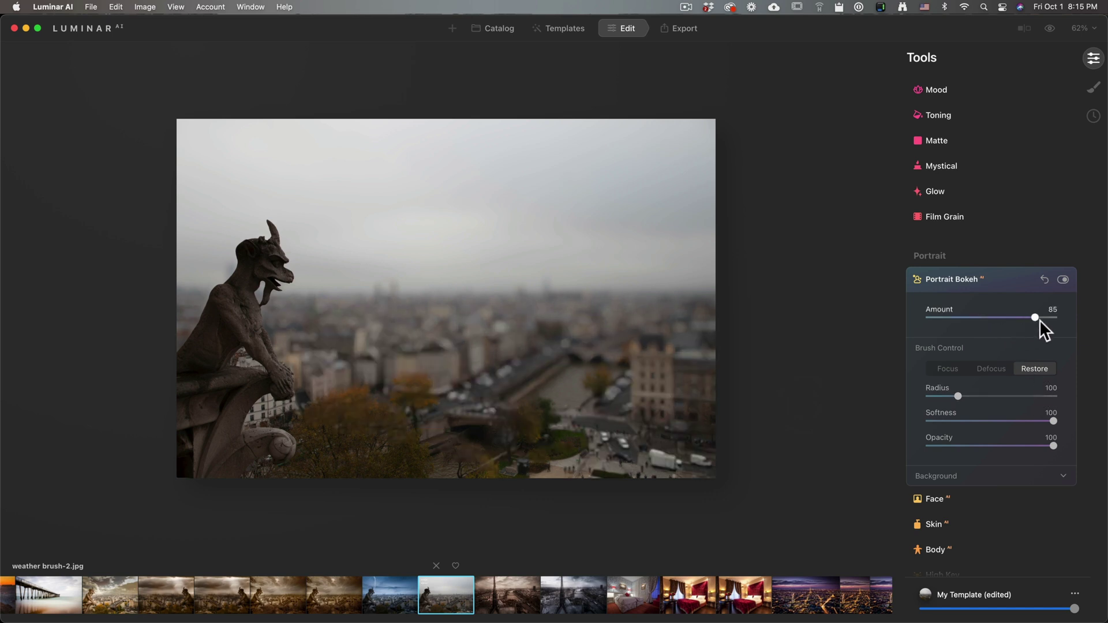
pyautogui.moveTo(1041, 320); pyautogui.dragTo(1029, 321)
pyautogui.scroll(-2, 1003, 386)
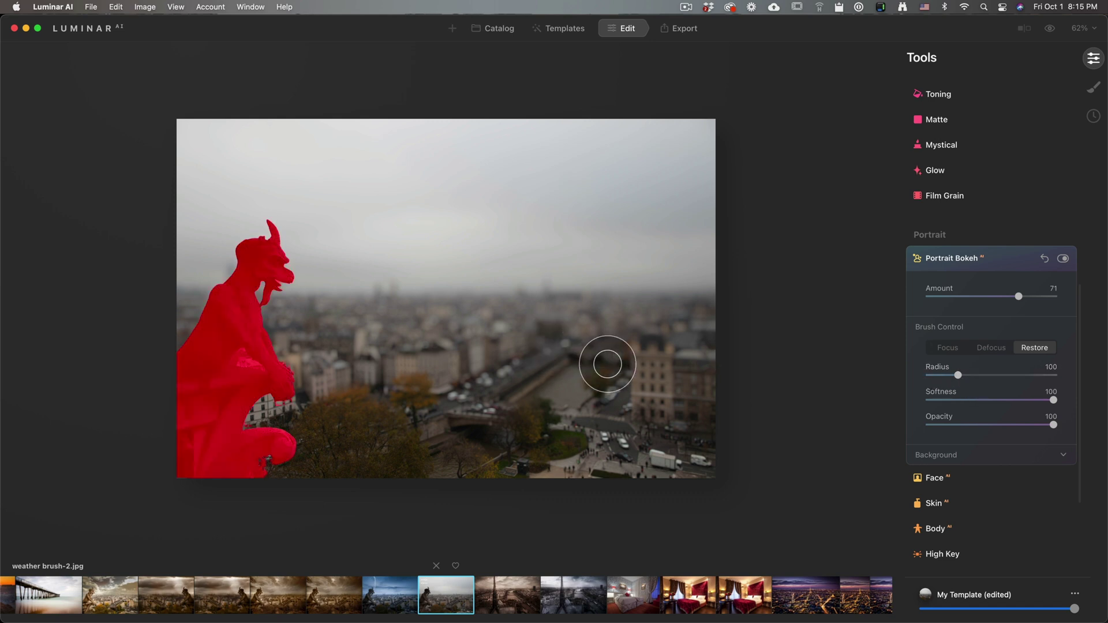
# Widen the Restore brush radius to 122 and paint sharpness back onto the gargoyle.
pyautogui.moveTo(958, 375); pyautogui.dragTo(965, 376)
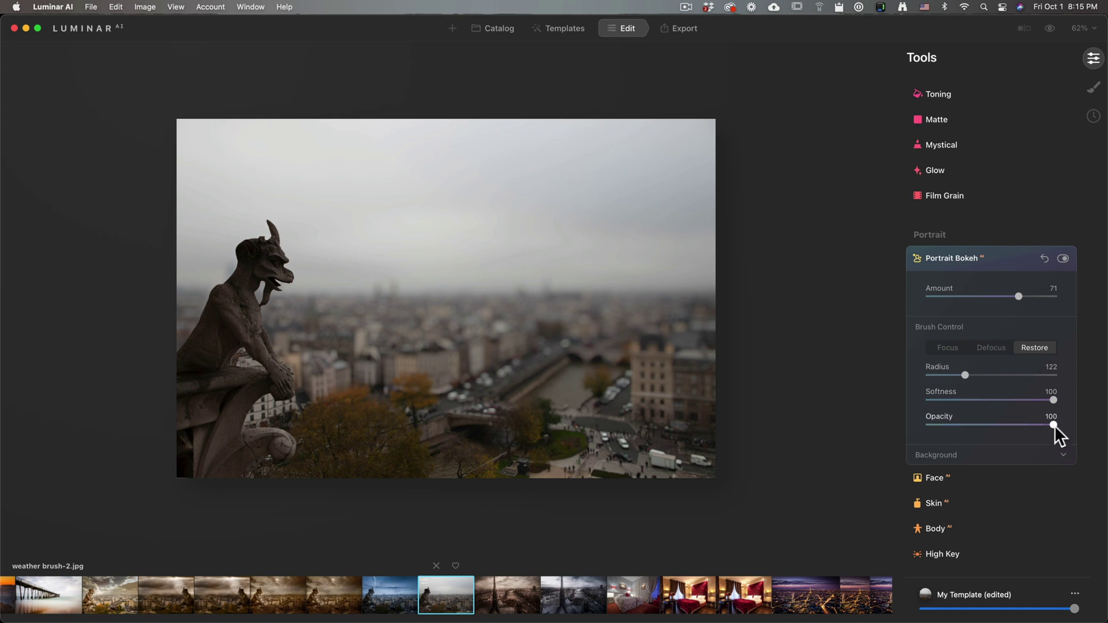
pyautogui.click(1054, 425)
pyautogui.scroll(-2, 1033, 393)
pyautogui.scroll(-1, 1036, 396)
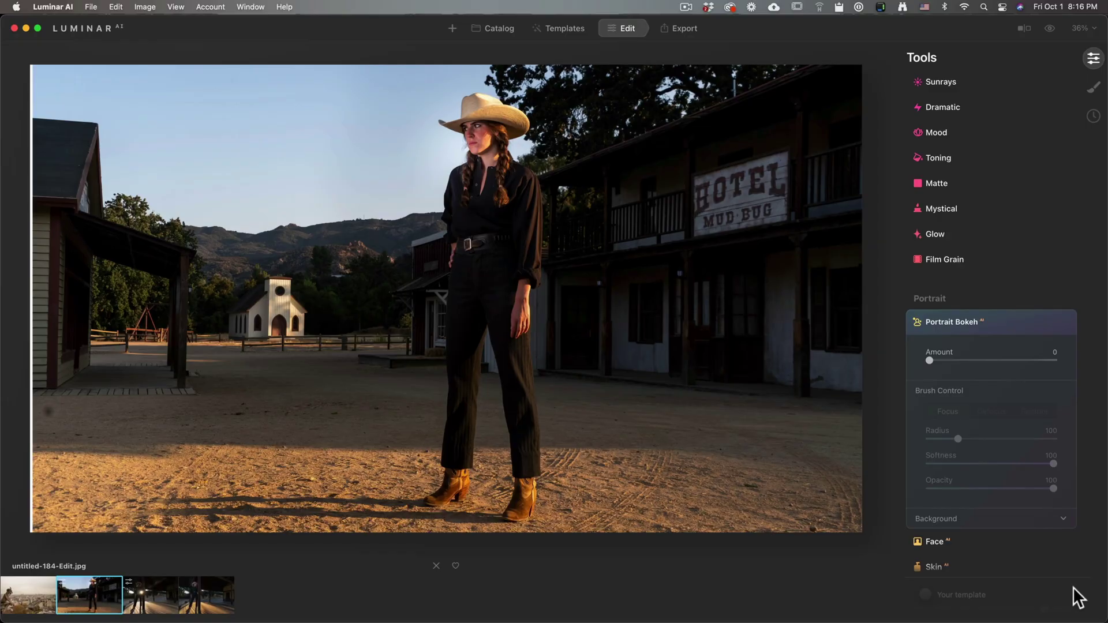
pyautogui.moveTo(987, 234)
pyautogui.scroll(3, 1022, 233)
pyautogui.scroll(3, 1022, 233)
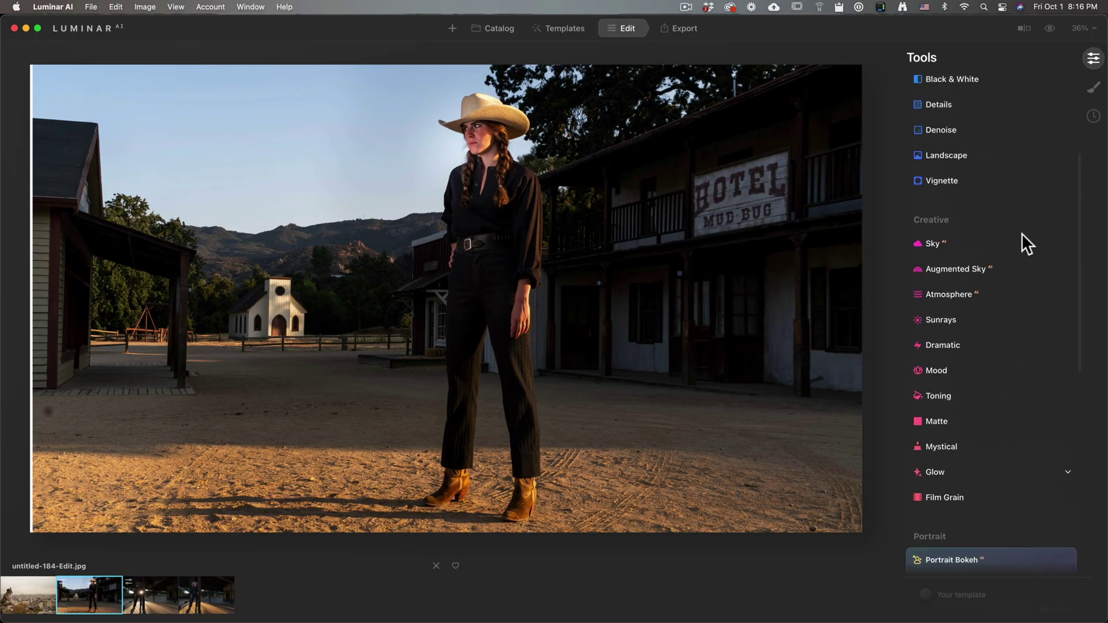
pyautogui.scroll(4, 1022, 233)
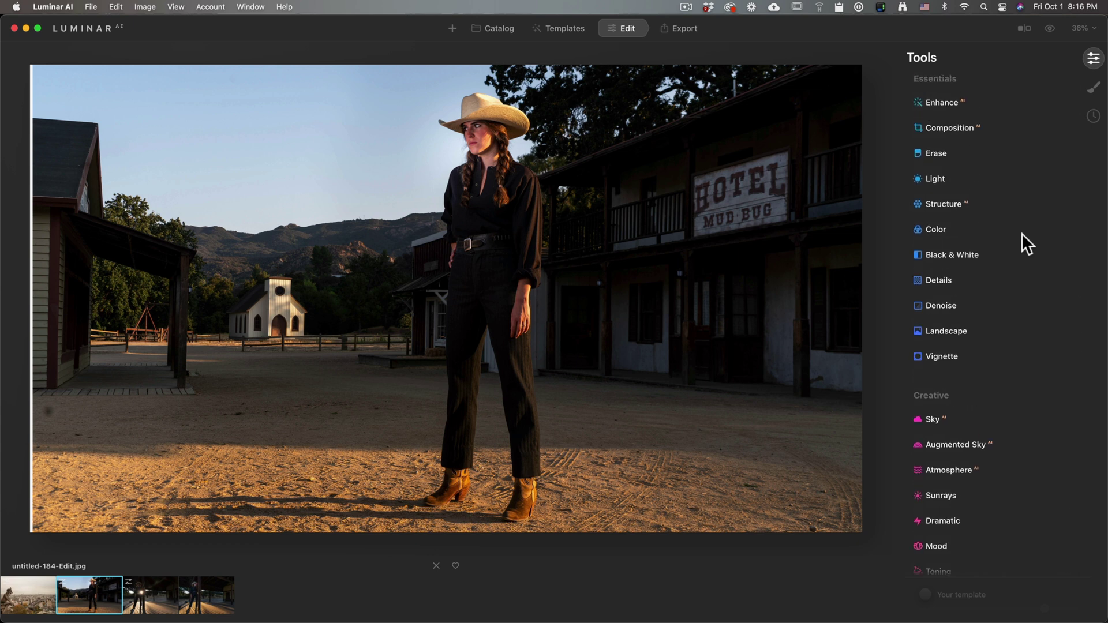
pyautogui.scroll(1, 1022, 234)
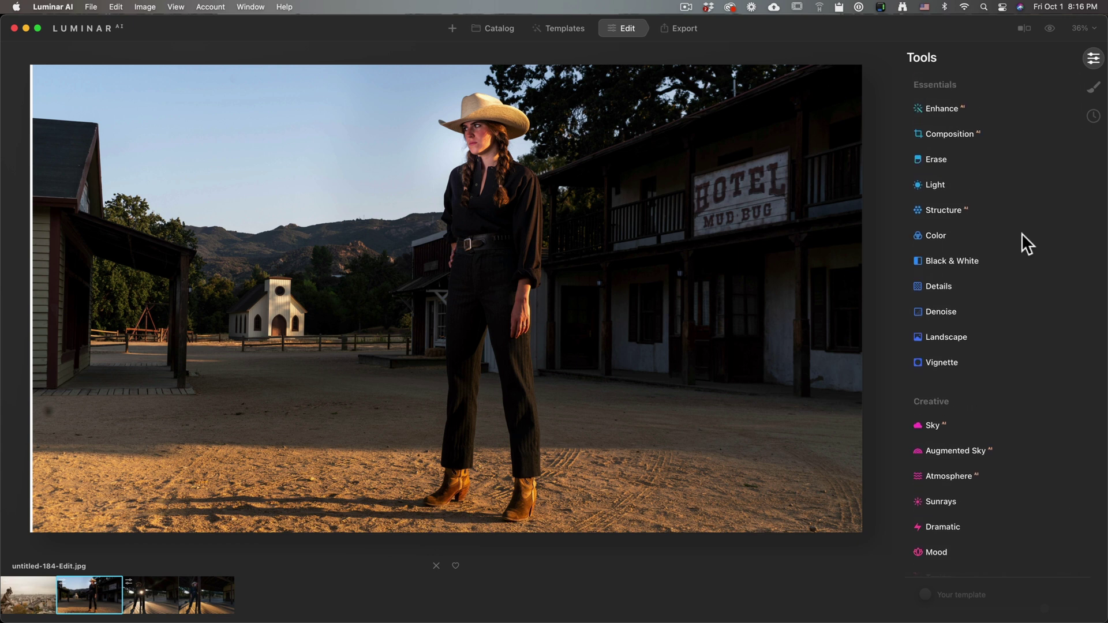
pyautogui.scroll(-3, 1022, 234)
pyautogui.scroll(-1, 1022, 234)
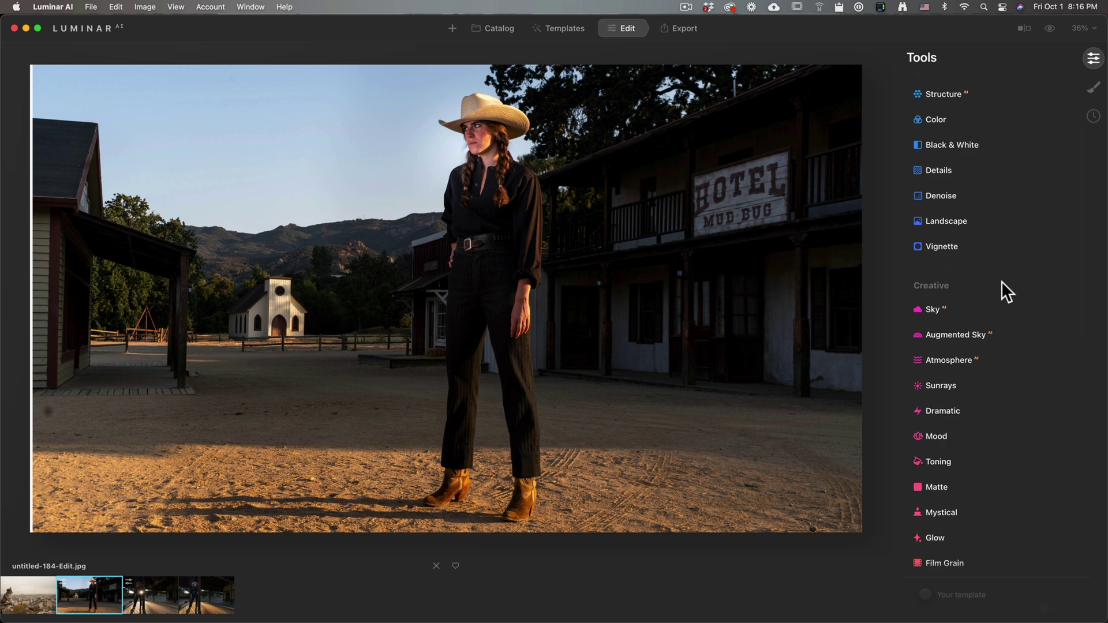
pyautogui.click(930, 308)
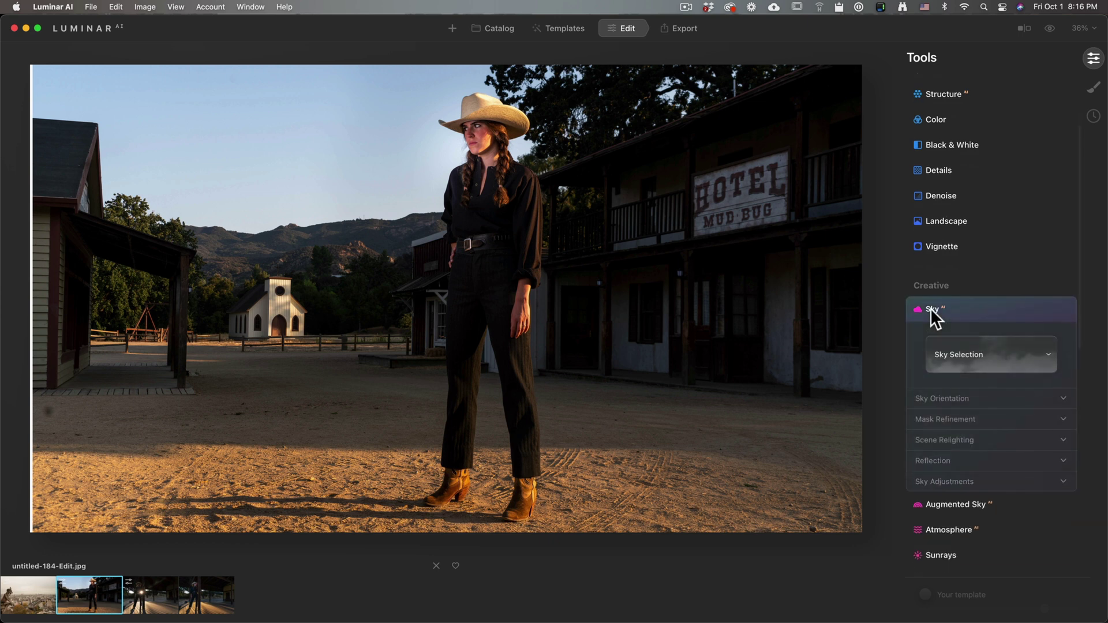
# Try Dramatic Sky 1, then switch to the Sunset Clouds category and pick pastel Sunset Clouds 1.
pyautogui.click(968, 356)
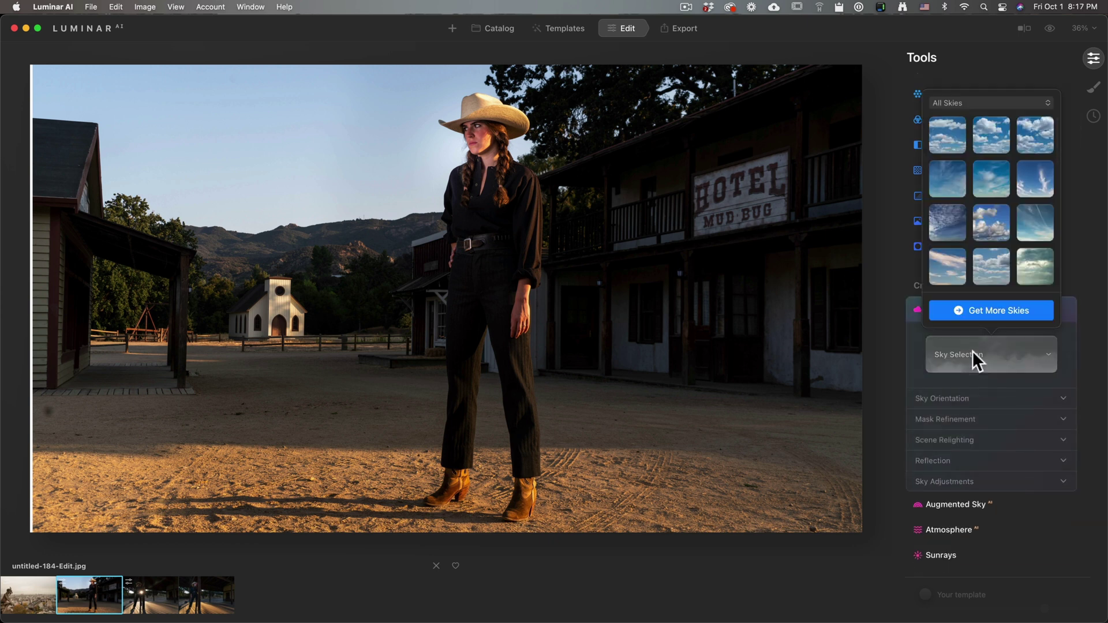
pyautogui.click(1027, 272)
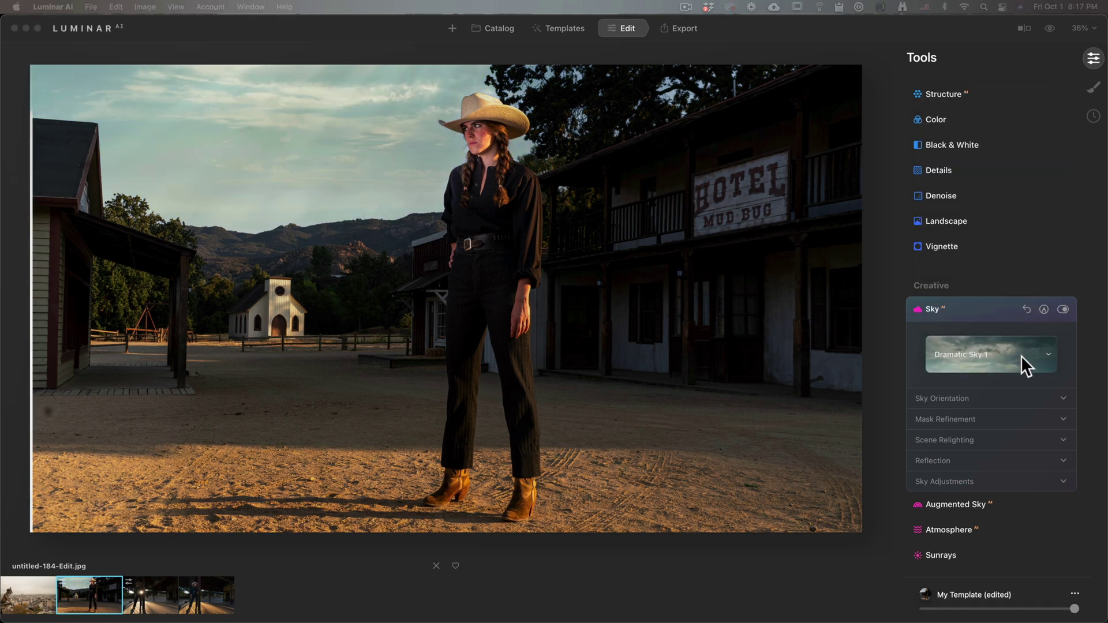
pyautogui.click(1056, 357)
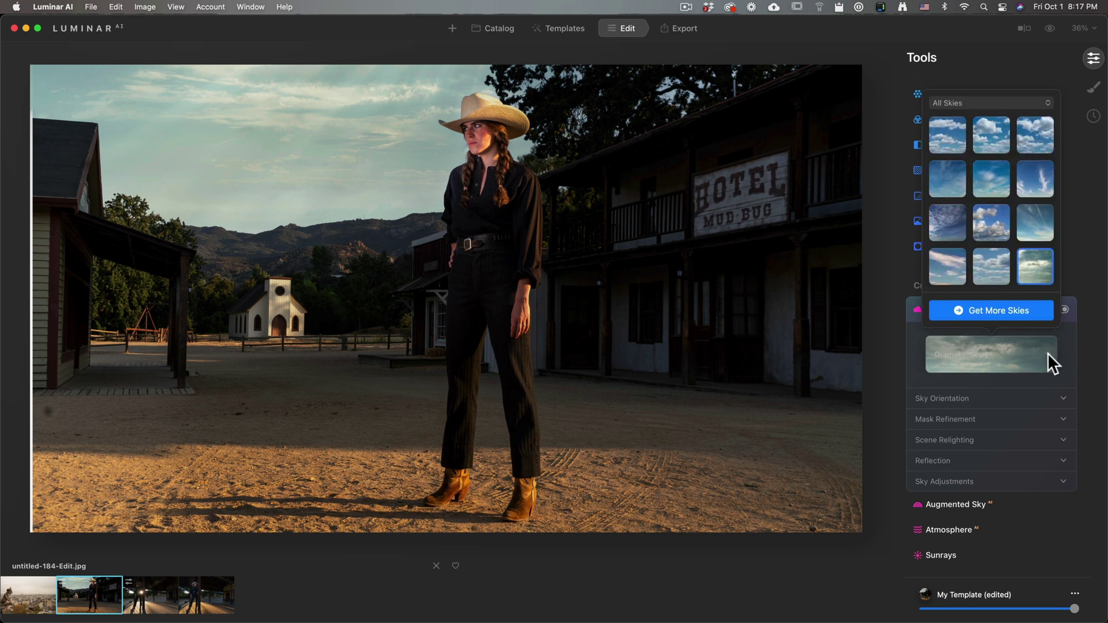
pyautogui.click(1029, 102)
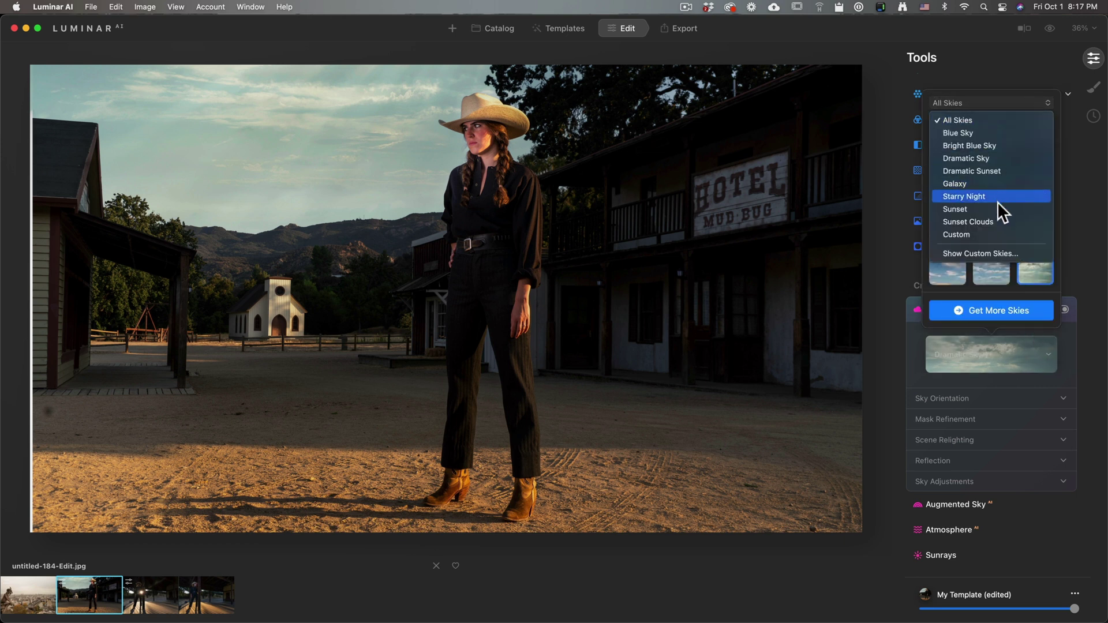
pyautogui.click(999, 216)
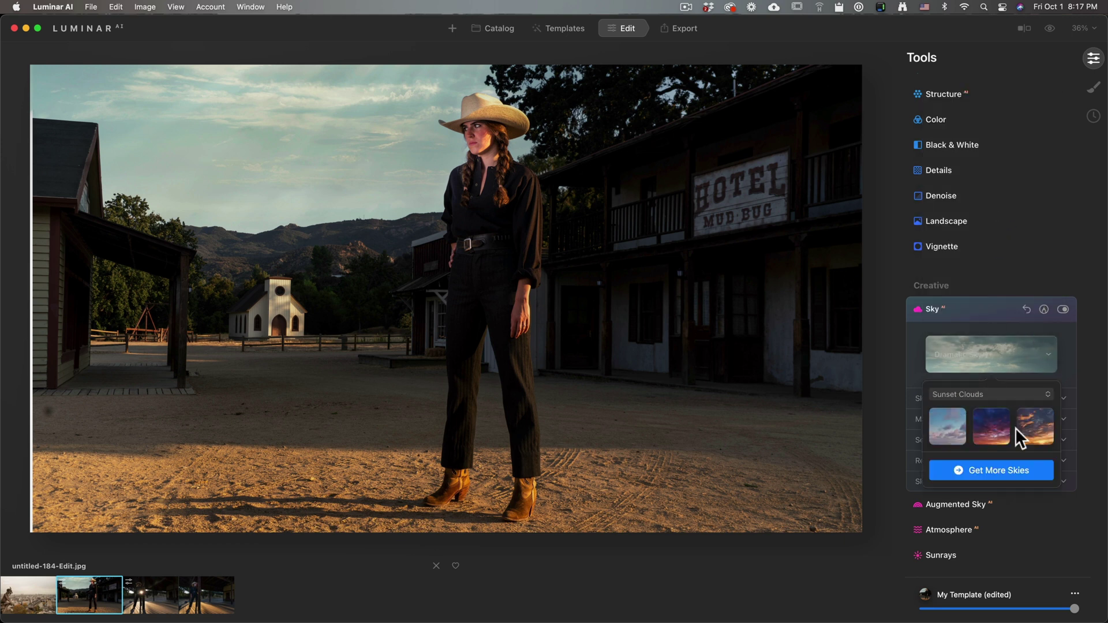
pyautogui.click(1042, 428)
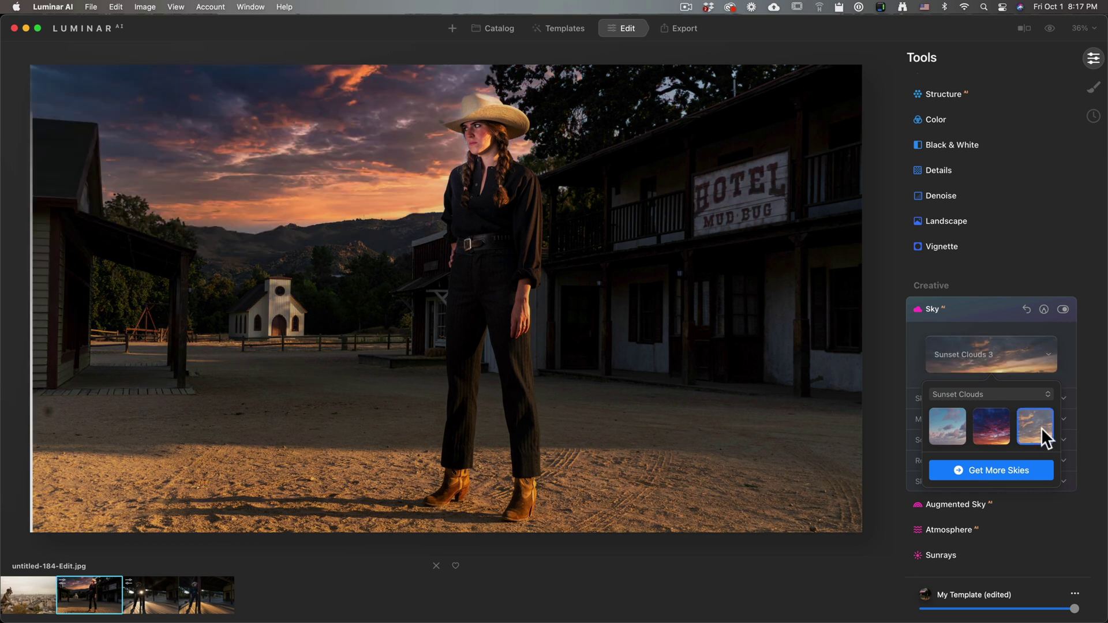
pyautogui.click(935, 427)
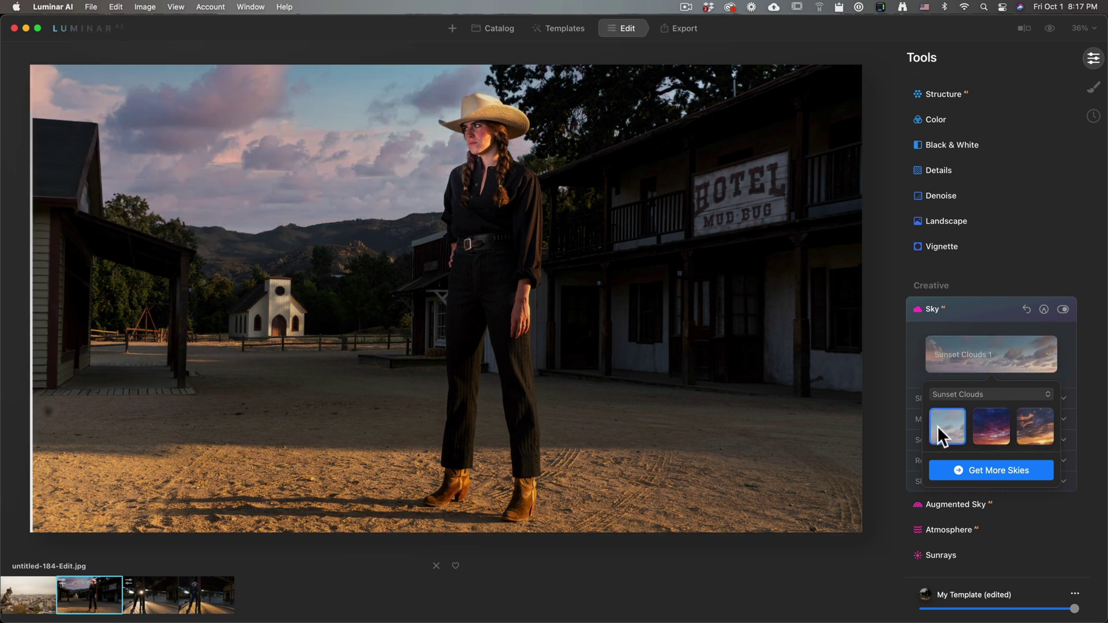
pyautogui.click(1033, 255)
pyautogui.scroll(-2, 981, 462)
# Apply Portrait Bokeh to the cowgirl photo and paint focus over her whole figure.
pyautogui.scroll(-4, 980, 460)
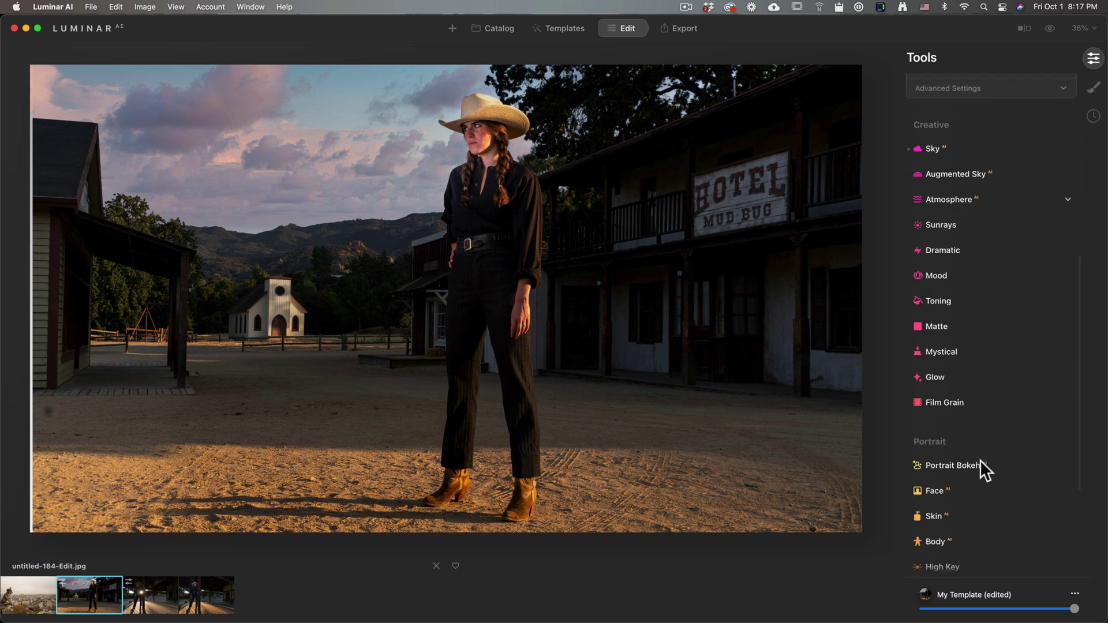
pyautogui.scroll(-2, 980, 460)
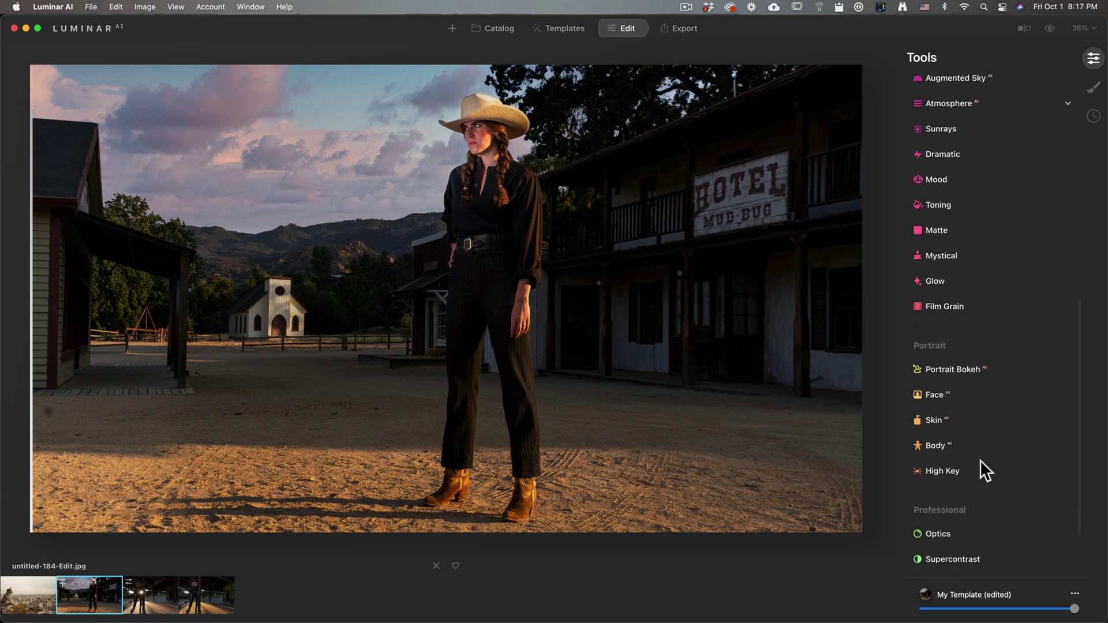
pyautogui.click(965, 366)
pyautogui.moveTo(948, 292); pyautogui.dragTo(1017, 289)
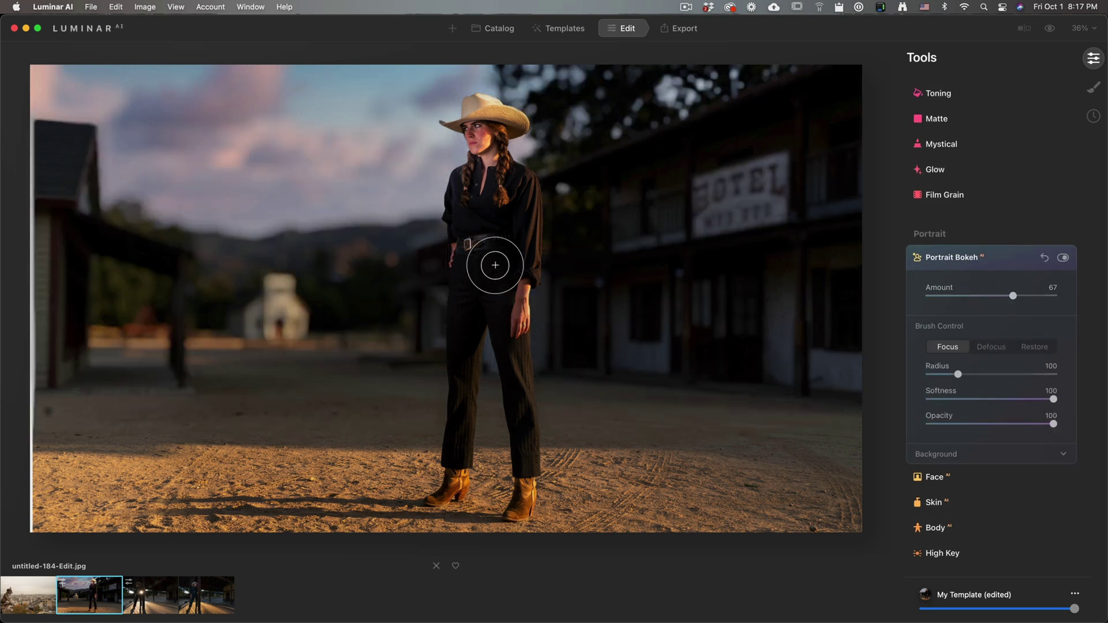
pyautogui.moveTo(490, 247); pyautogui.dragTo(498, 255)
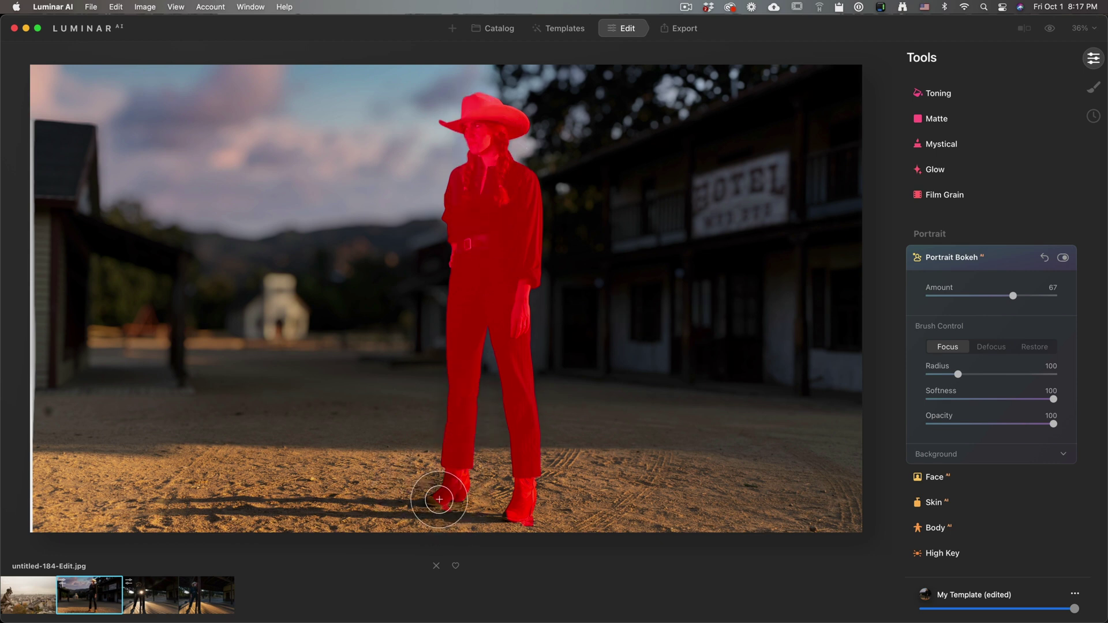
pyautogui.press('super+minus')
# Shrink the Focus brush and extend the subject mask near the left boot.
pyautogui.scroll(3, 437, 457)
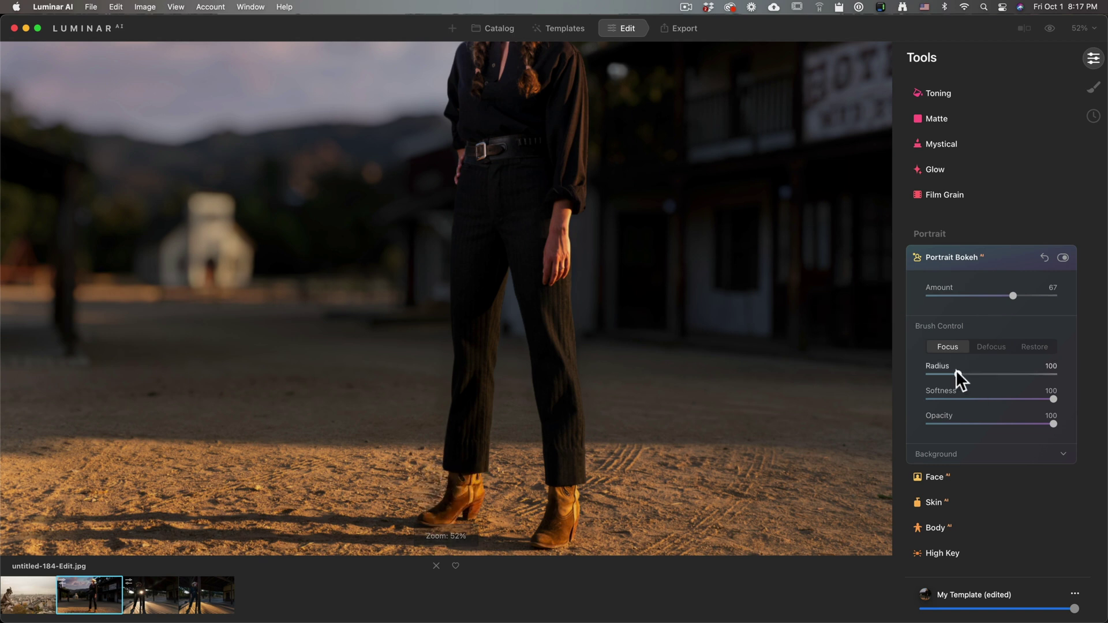
pyautogui.moveTo(957, 374); pyautogui.dragTo(943, 374)
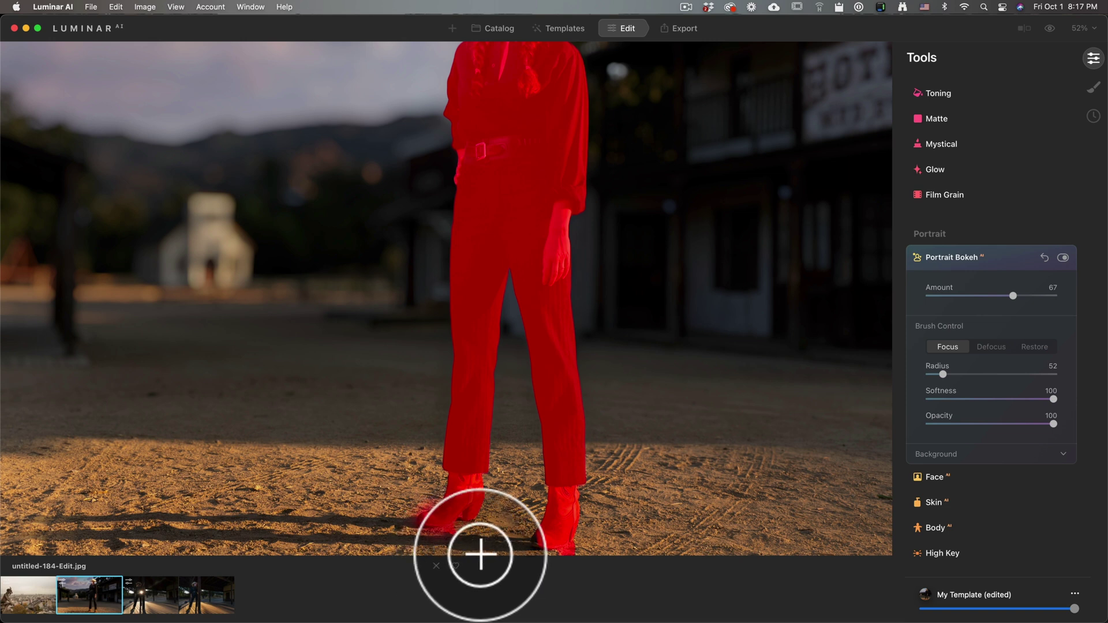
pyautogui.moveTo(473, 553); pyautogui.dragTo(447, 553)
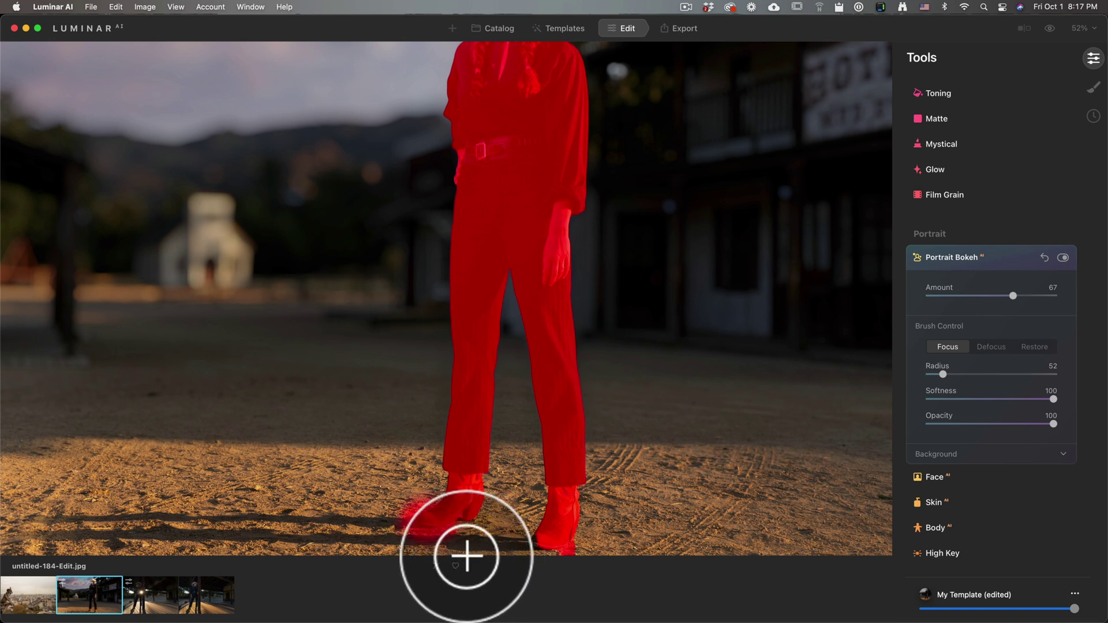
# Switch to the Defocus brush at radius 24 and erase the mask spill beside the left boot.
pyautogui.click(993, 346)
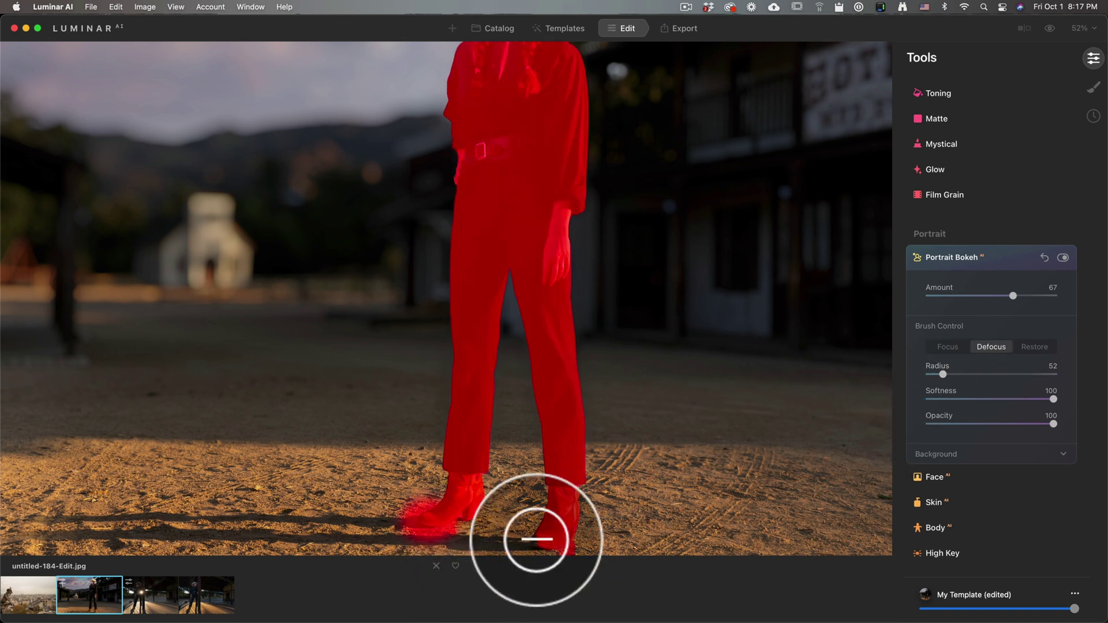
pyautogui.click(936, 374)
pyautogui.moveTo(955, 397); pyautogui.dragTo(950, 397)
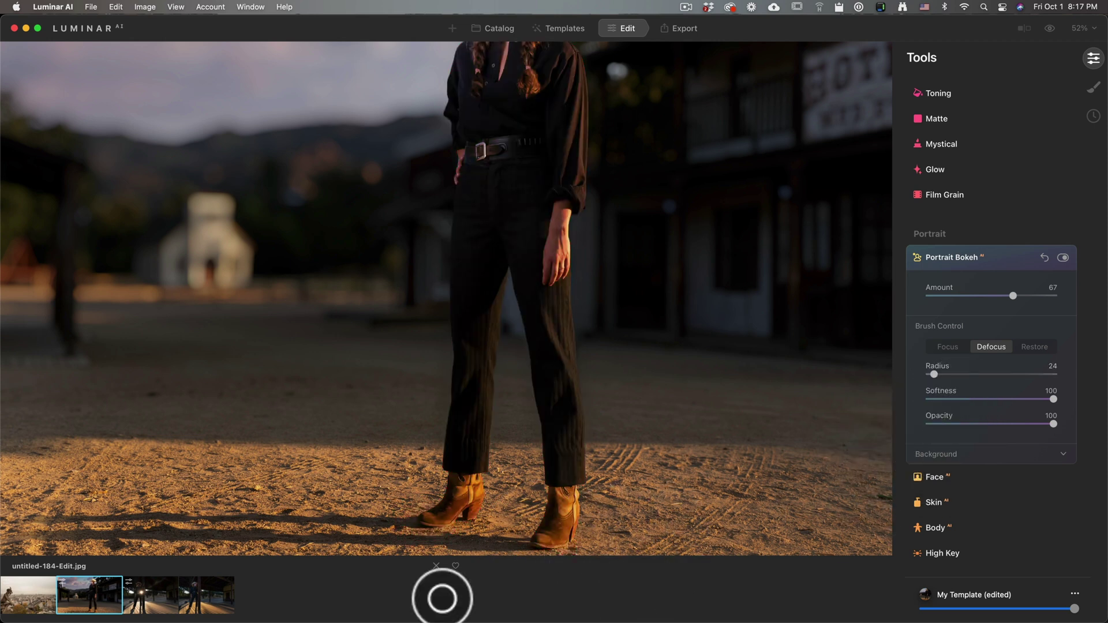
pyautogui.moveTo(466, 545)
pyautogui.mouseDown()
pyautogui.moveTo(433, 549)
pyautogui.moveTo(438, 519)
pyautogui.mouseUp()
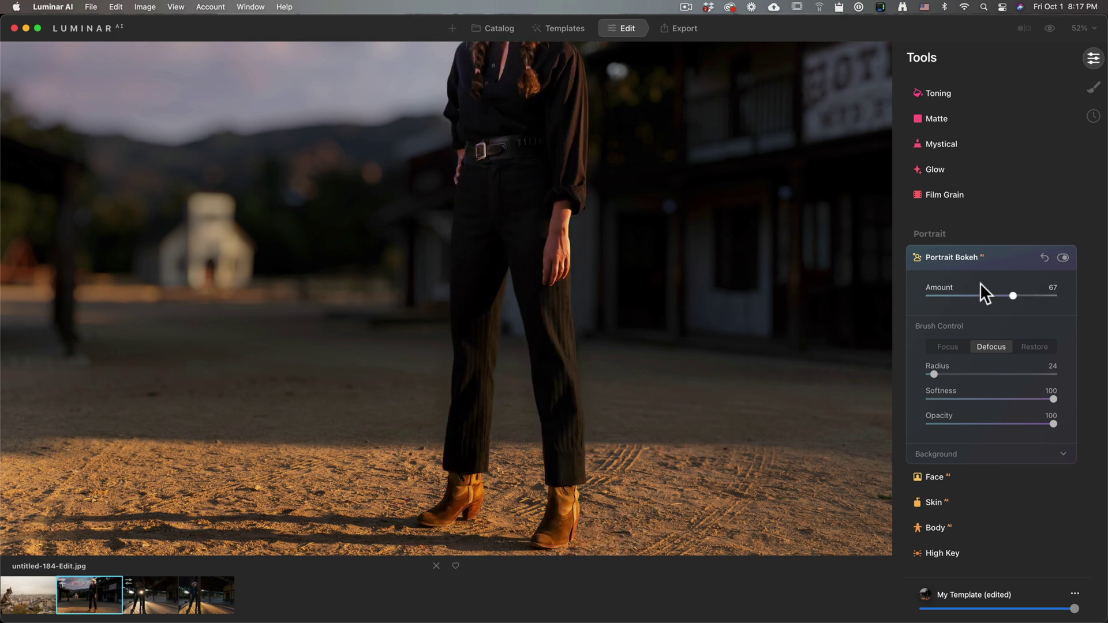
pyautogui.press('super+minus')
# Set the Portrait Bokeh amount to 64 and the background brightness to 5.
pyautogui.press('super+0')
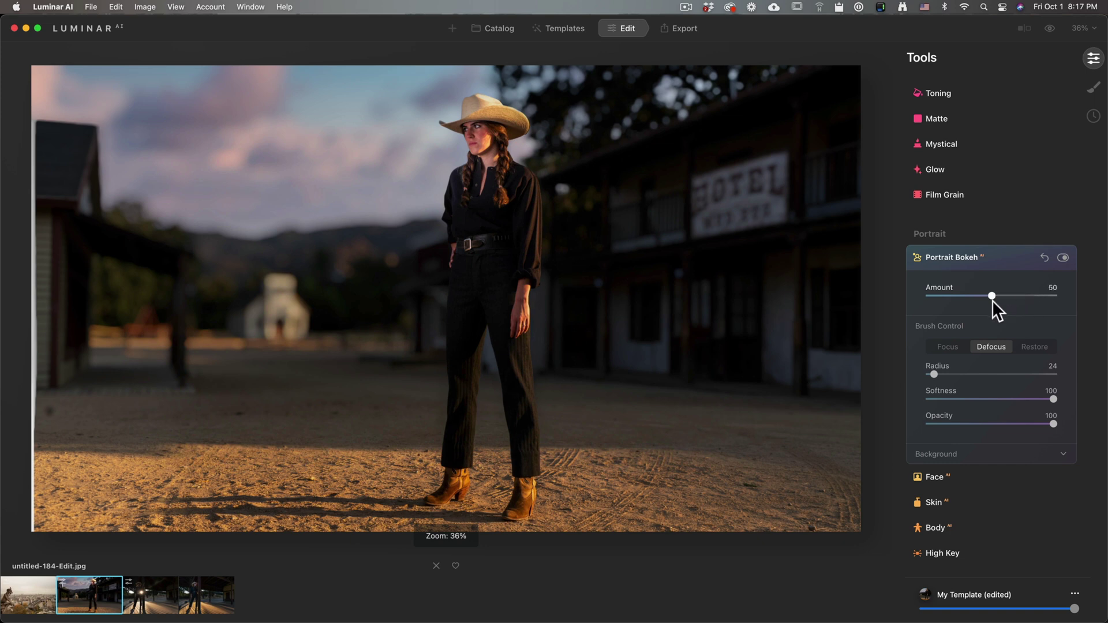
pyautogui.moveTo(993, 300); pyautogui.dragTo(958, 299)
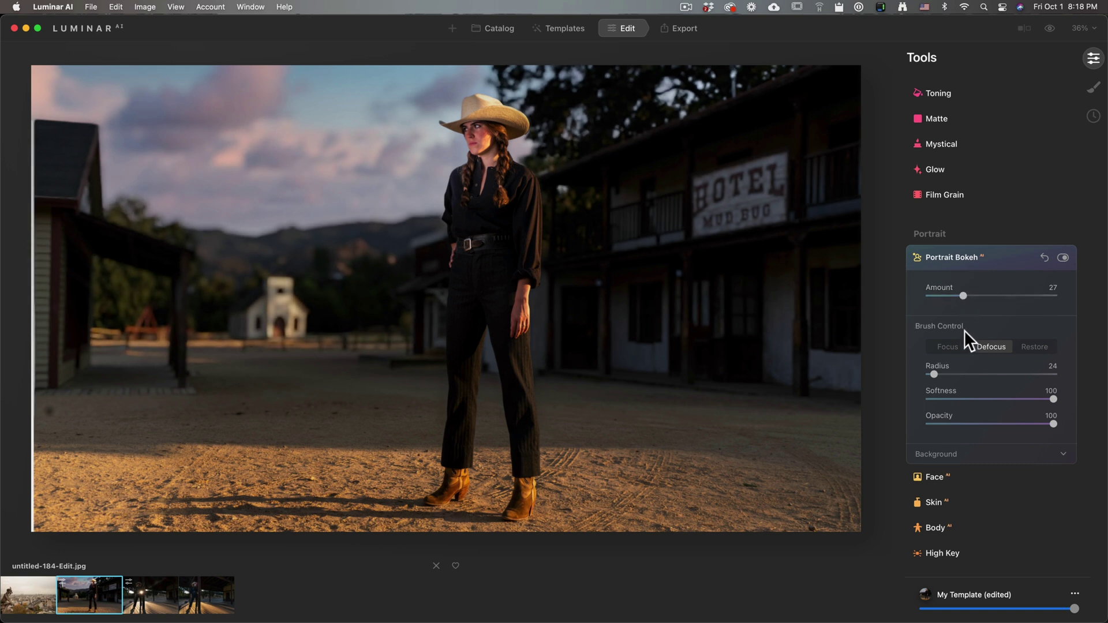
pyautogui.scroll(-1, 969, 460)
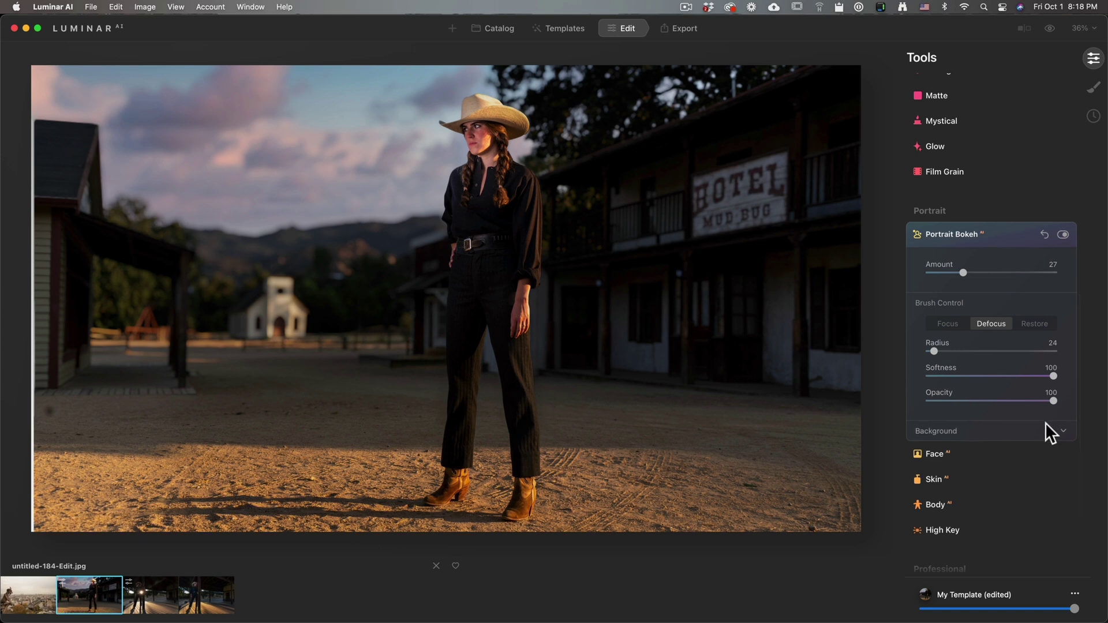
pyautogui.click(1062, 430)
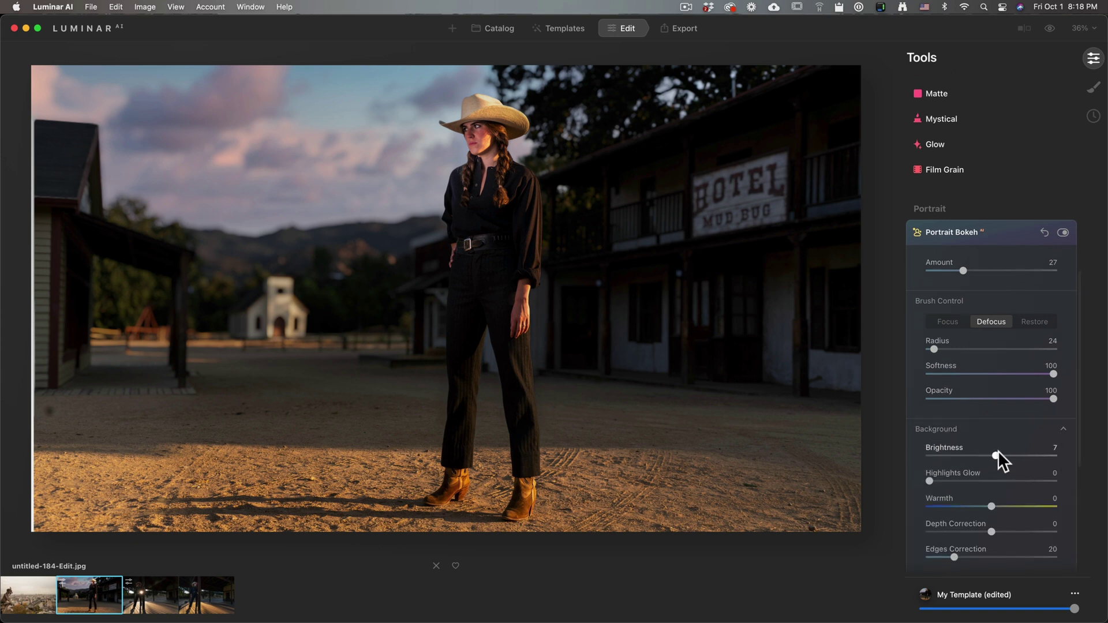
pyautogui.moveTo(1010, 449); pyautogui.dragTo(993, 456)
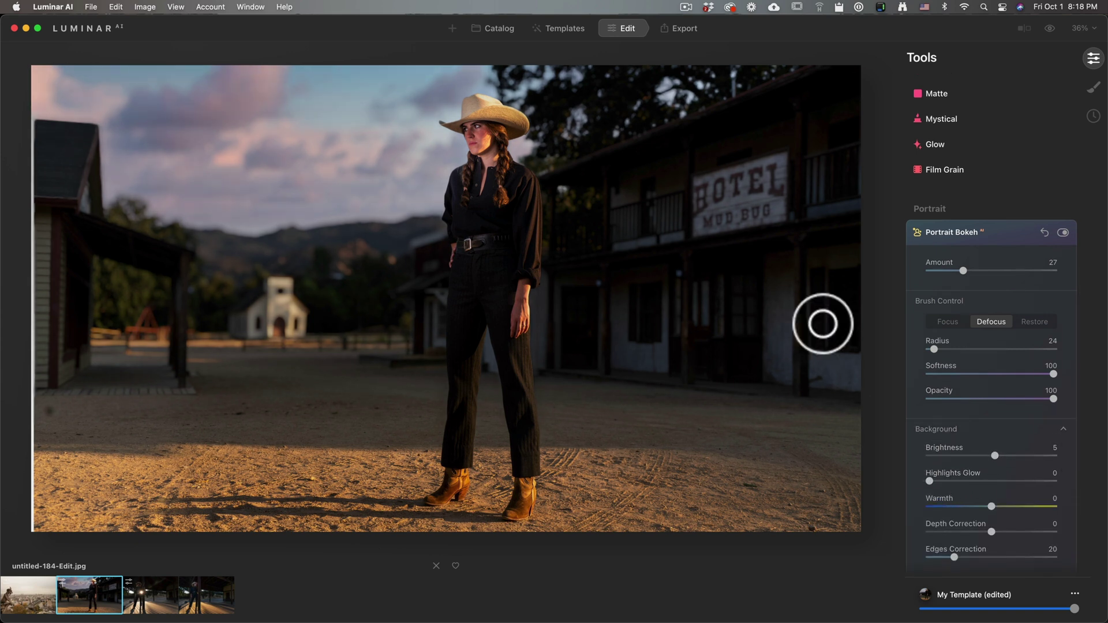
pyautogui.click(1011, 271)
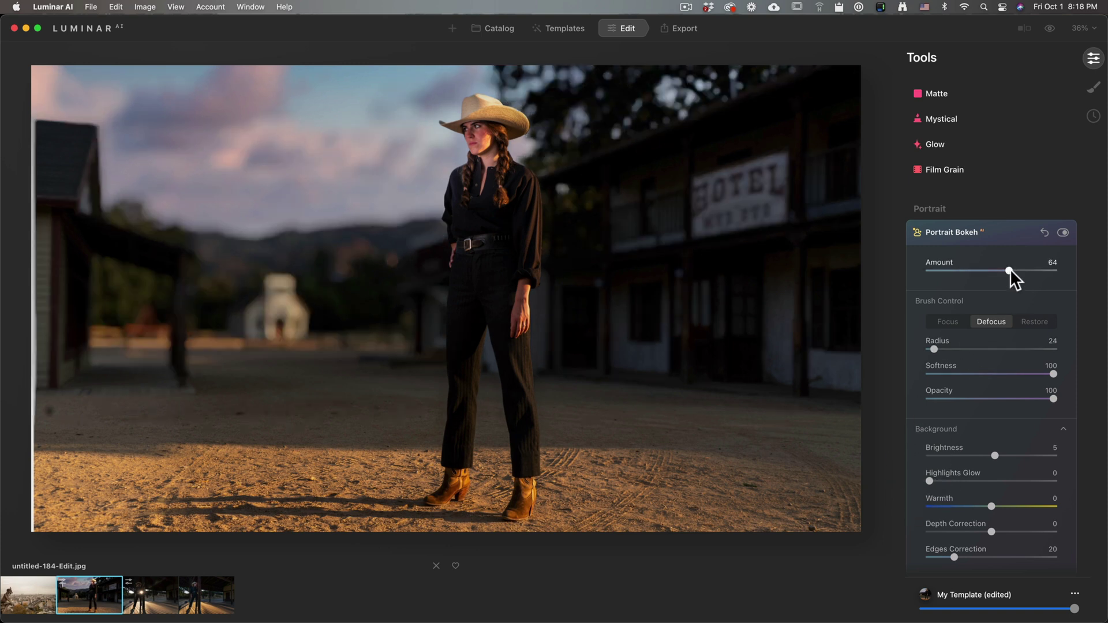
# Give the background Highlights Glow 48, Warmth -27 and Depth Correction 3, checking against the original.
pyautogui.click(989, 481)
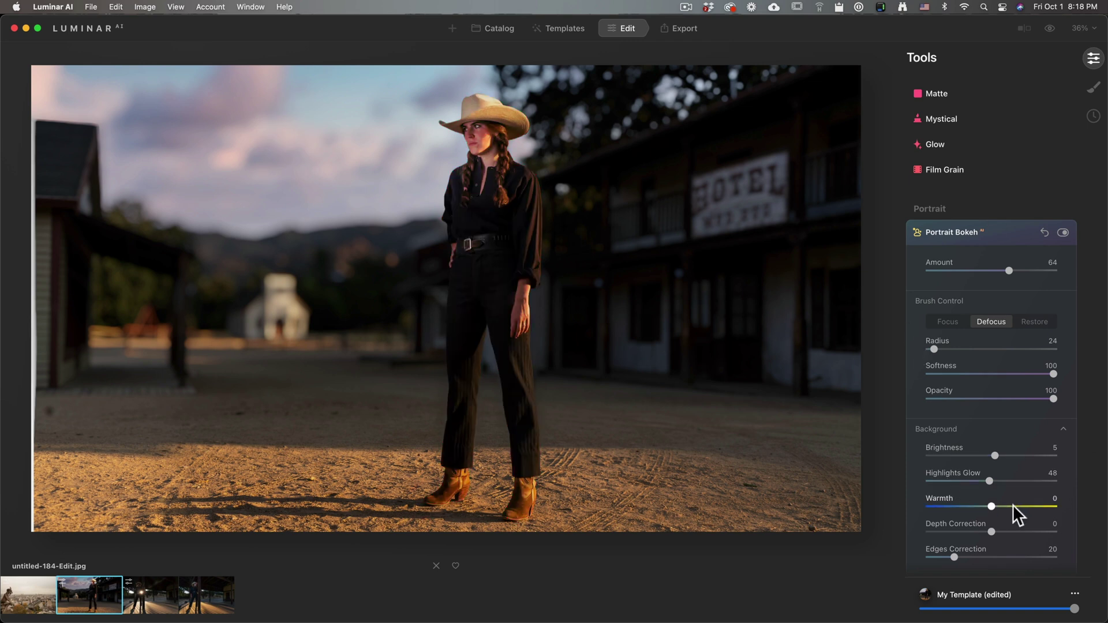
pyautogui.click(1033, 506)
pyautogui.moveTo(1031, 507); pyautogui.dragTo(960, 506)
pyautogui.moveTo(967, 507); pyautogui.dragTo(975, 506)
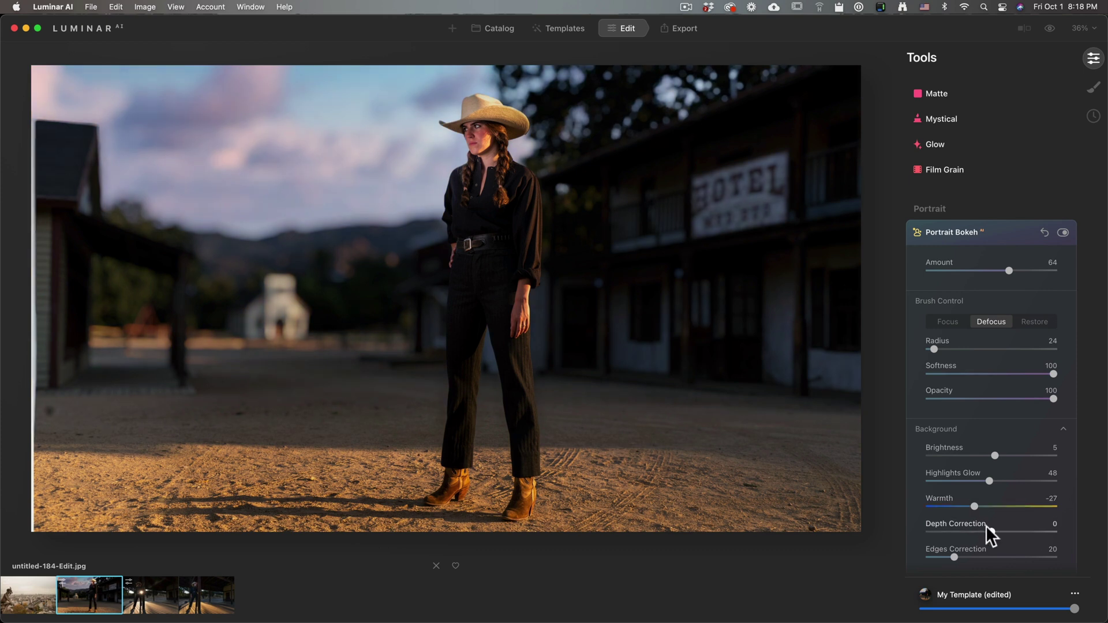
pyautogui.press('\\')
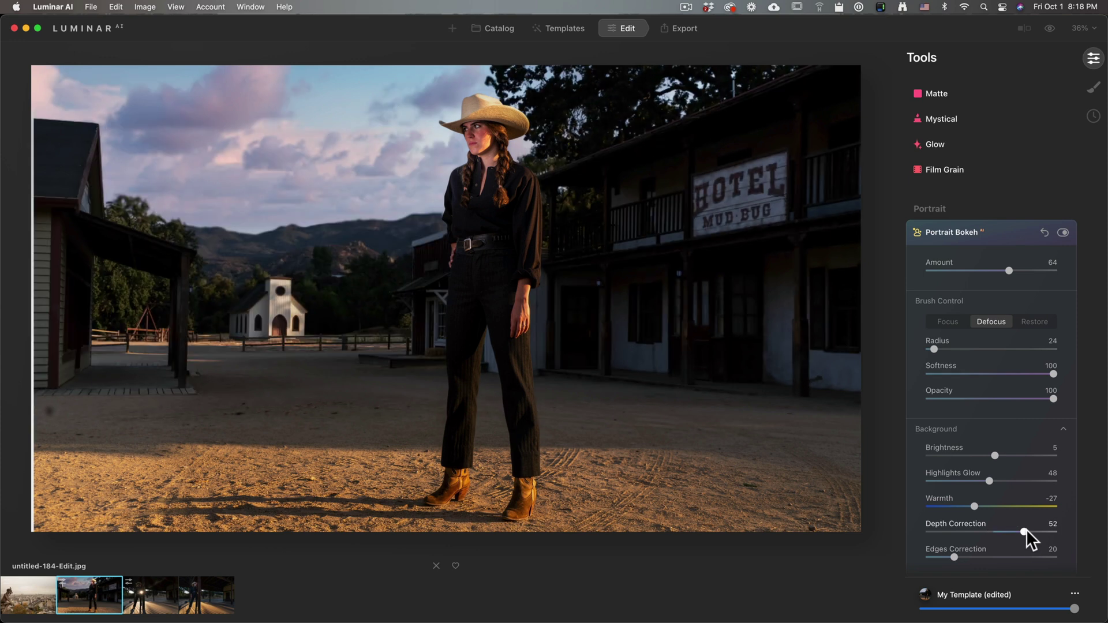
pyautogui.press('\\')
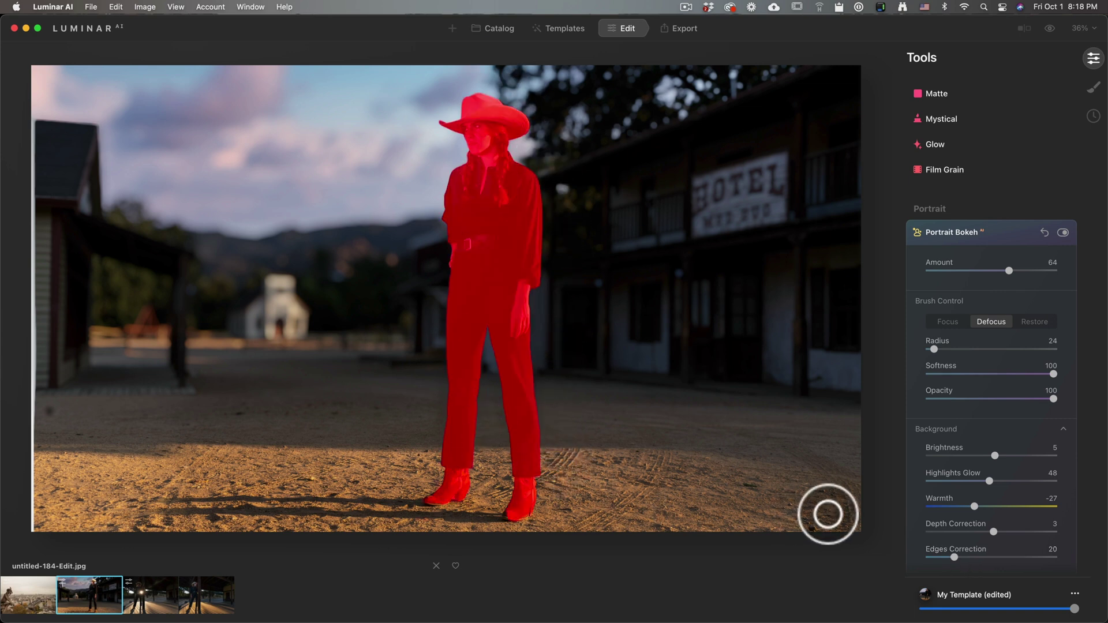
# Lower the Portrait Bokeh amount to 19 and toggle the tool off and on to compare.
pyautogui.moveTo(957, 270); pyautogui.dragTo(943, 271)
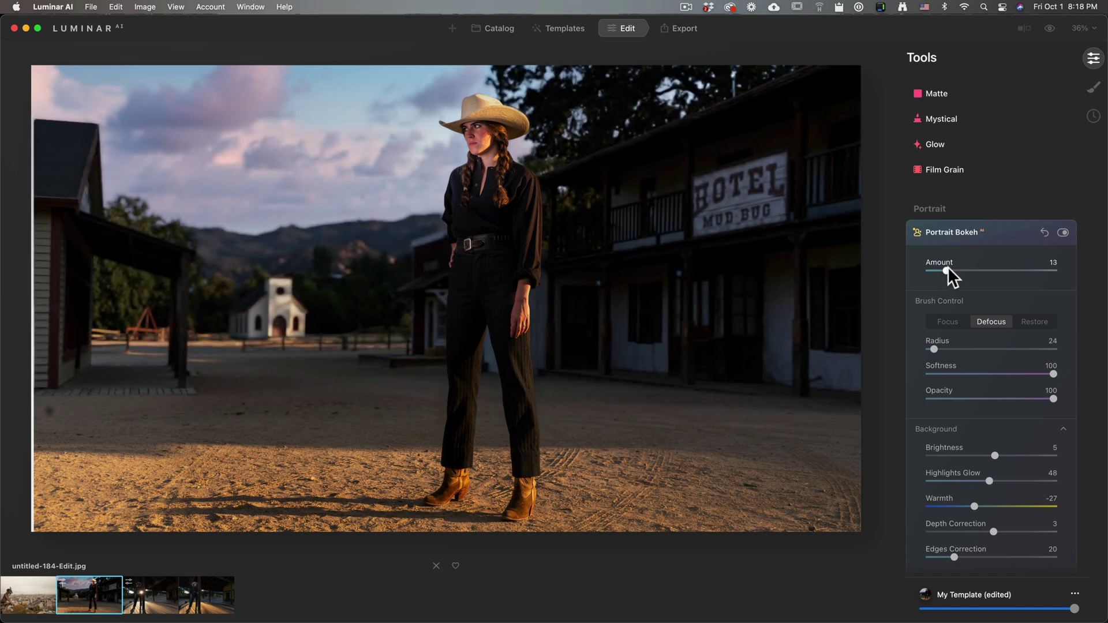
pyautogui.moveTo(952, 271); pyautogui.dragTo(951, 270)
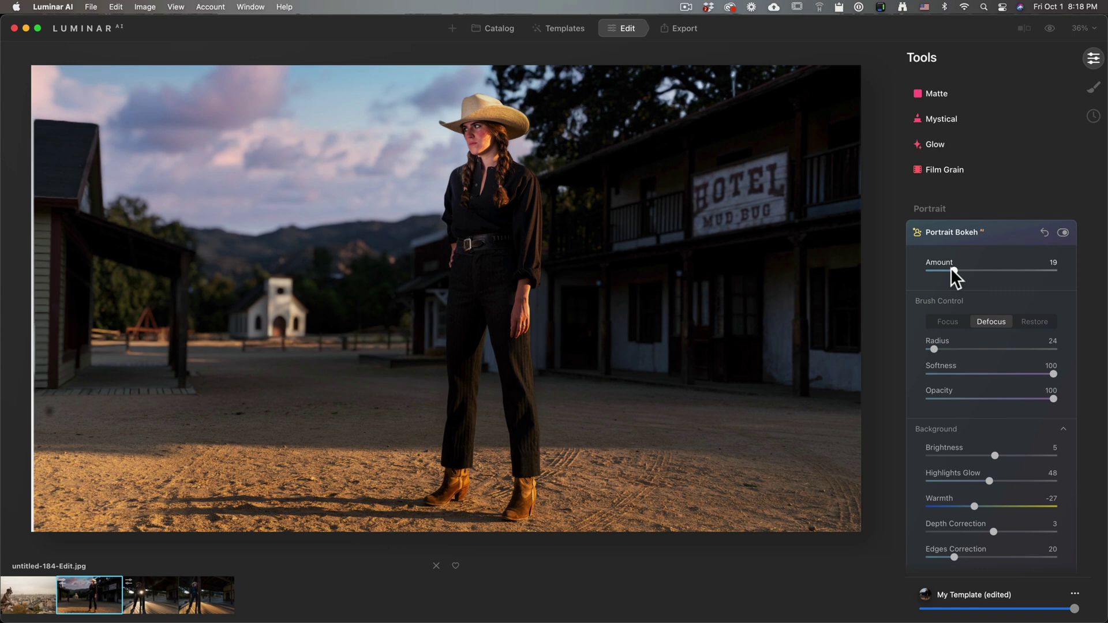
pyautogui.click(1063, 232)
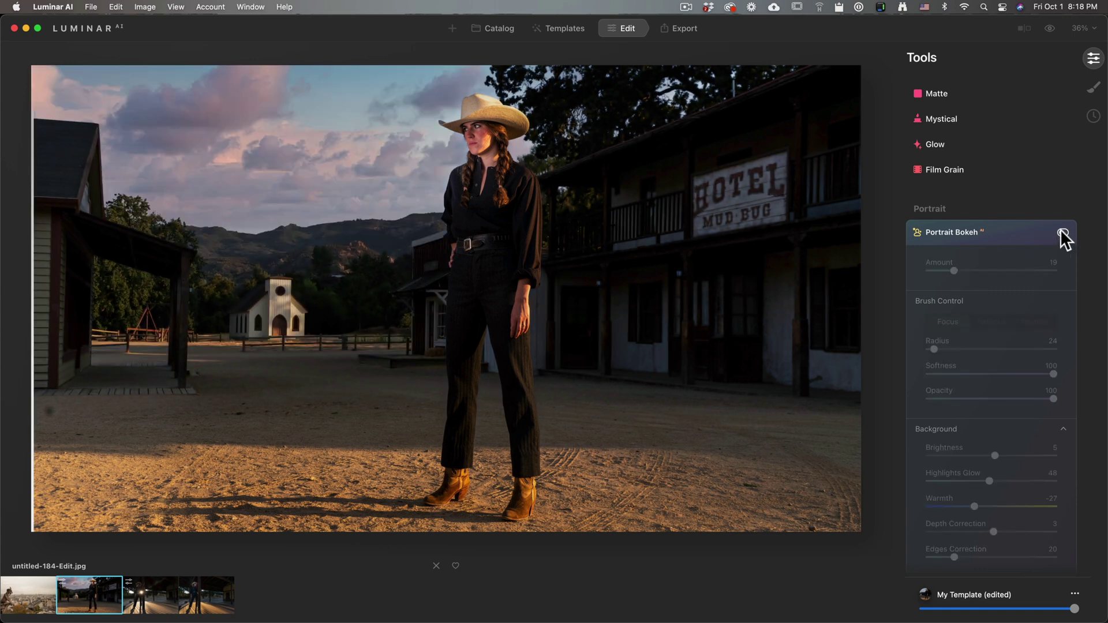
pyautogui.click(1063, 232)
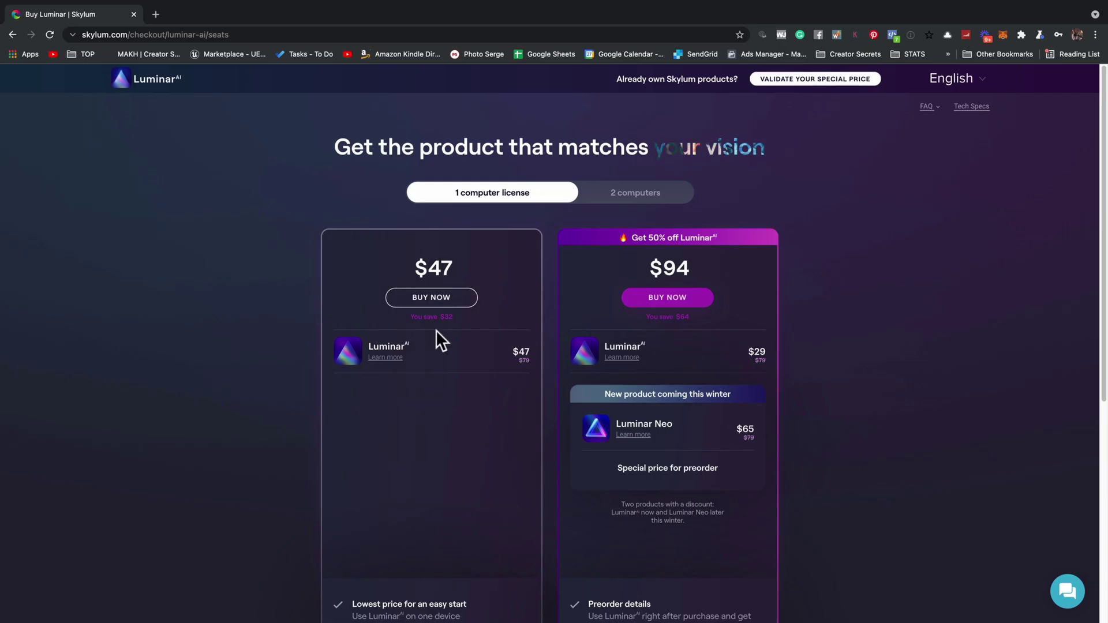
# Buy the $47 one-computer Luminar AI license and choose to pay by card.
pyautogui.click(443, 301)
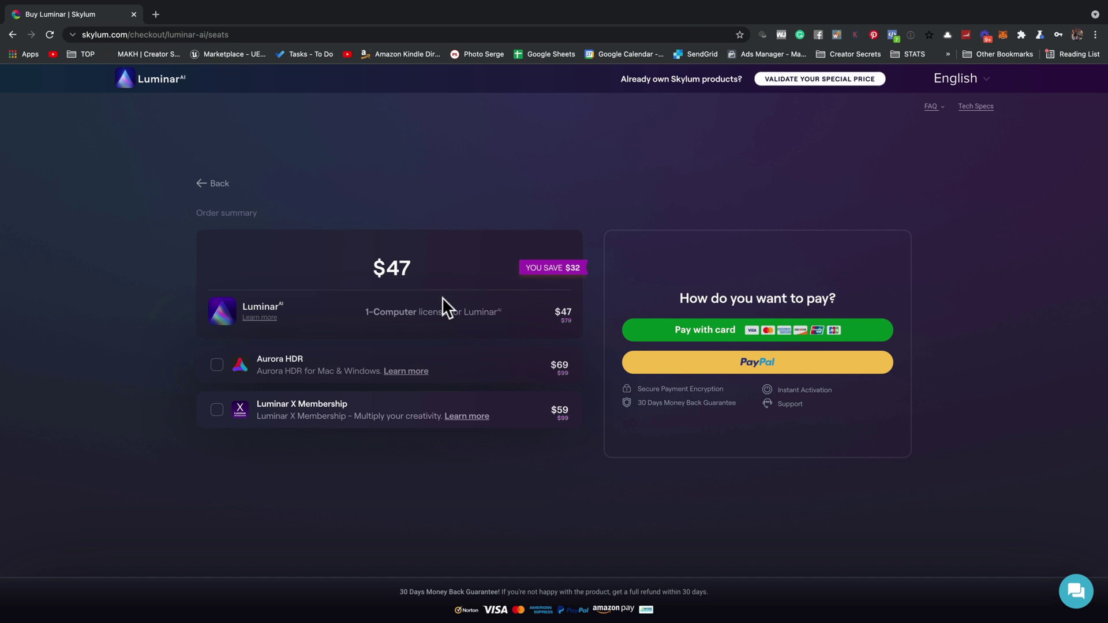
pyautogui.click(719, 328)
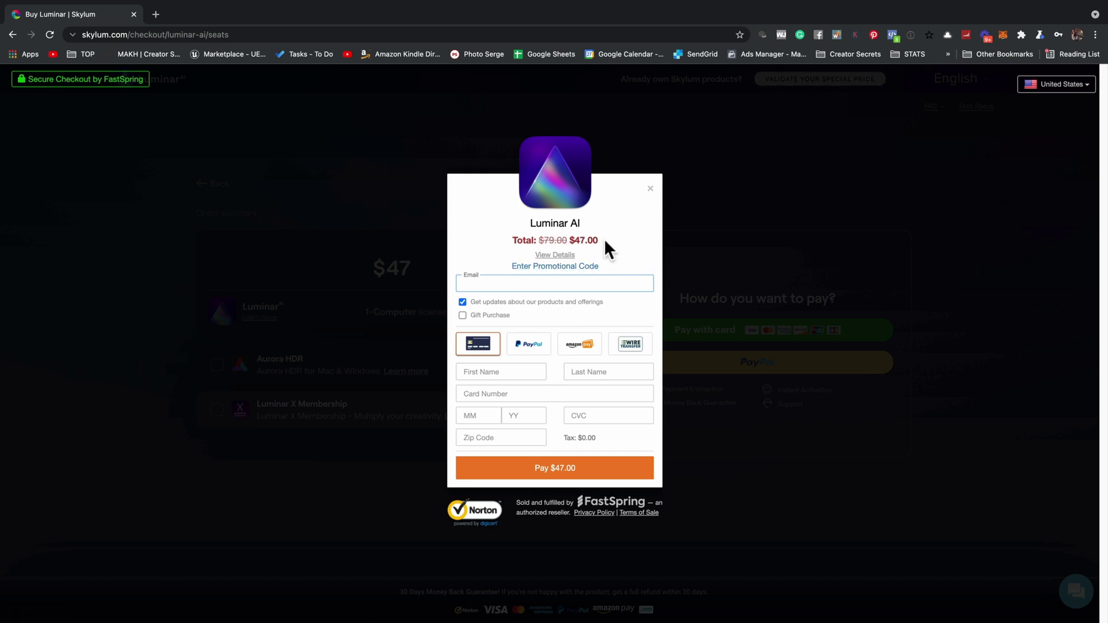
# Apply the coupon code 'photoserge' to bring the Luminar AI total to $37.00.
pyautogui.click(558, 267)
pyautogui.click(521, 265)
pyautogui.write('photoserge')
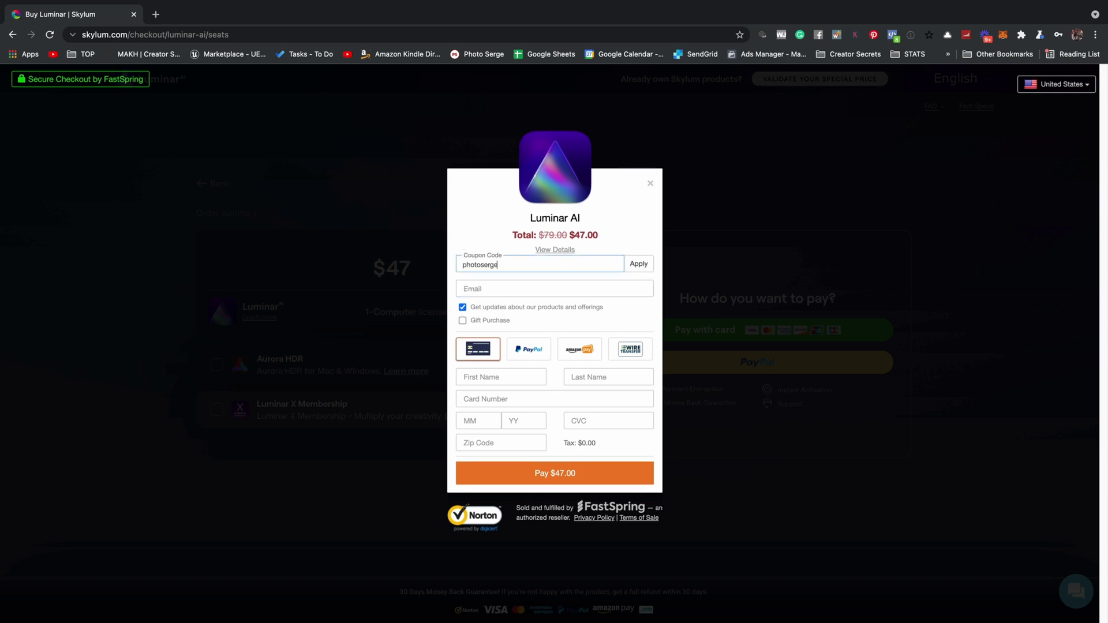
pyautogui.click(641, 263)
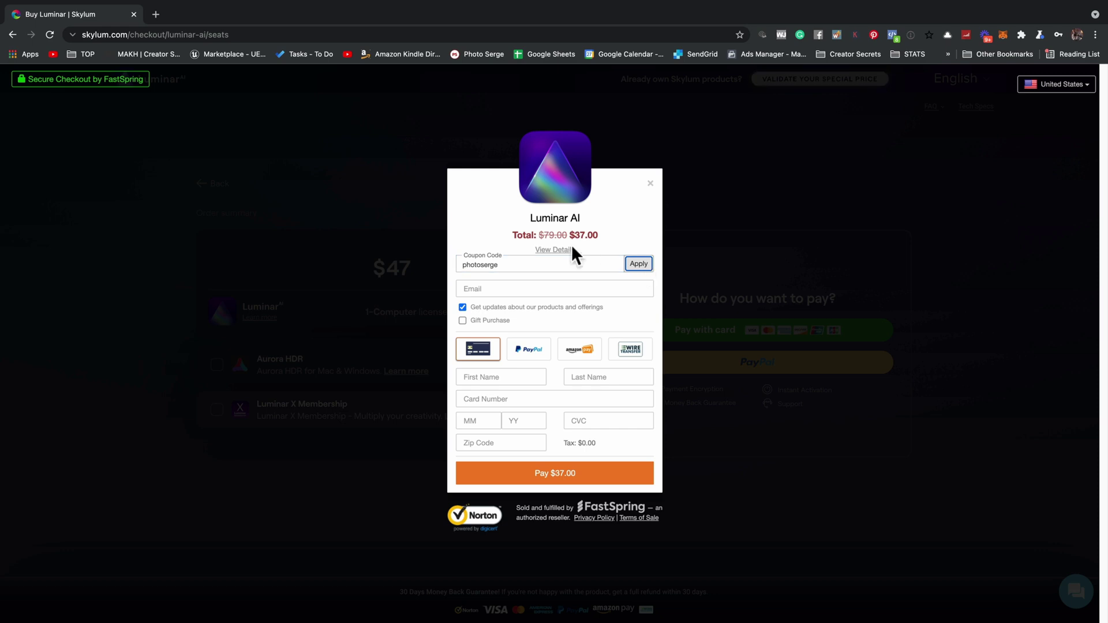